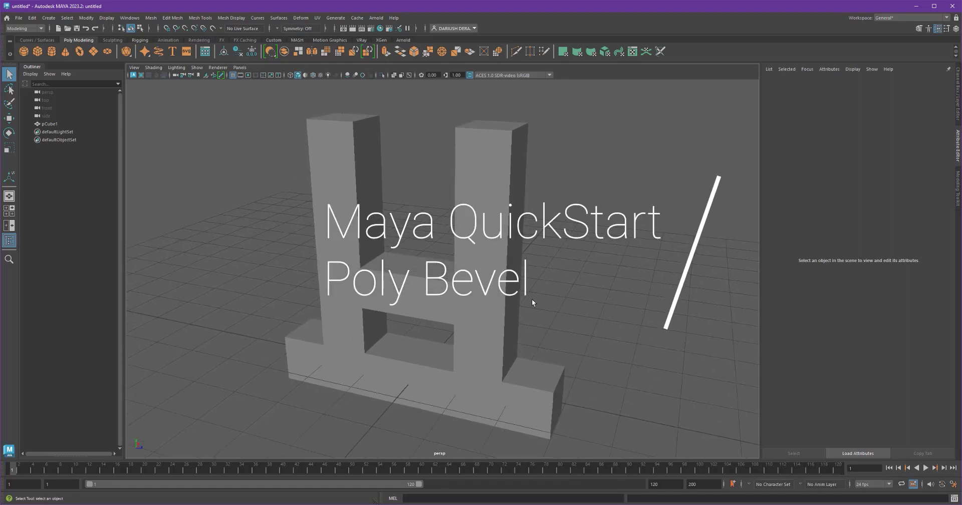
alt+drag(531, 298, 581, 290)
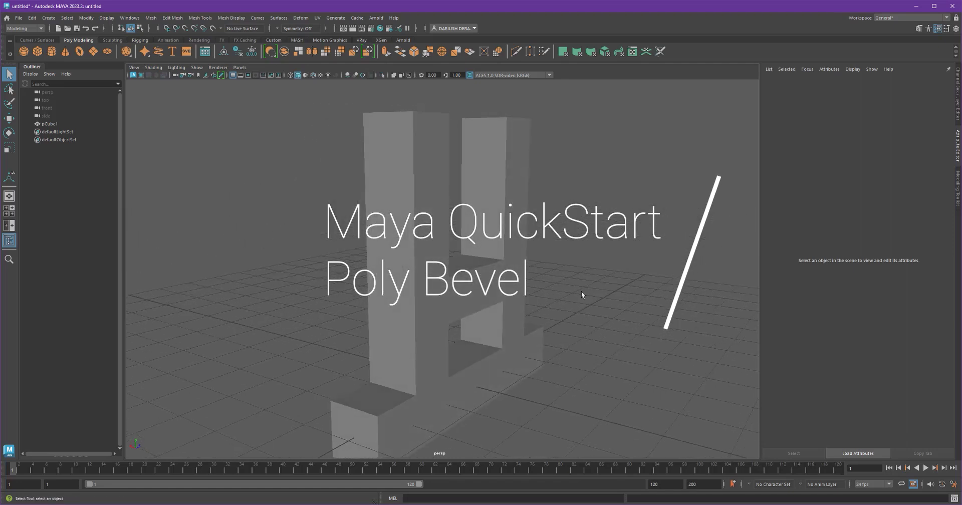
alt+drag(417, 224, 347, 258)
click(371, 300)
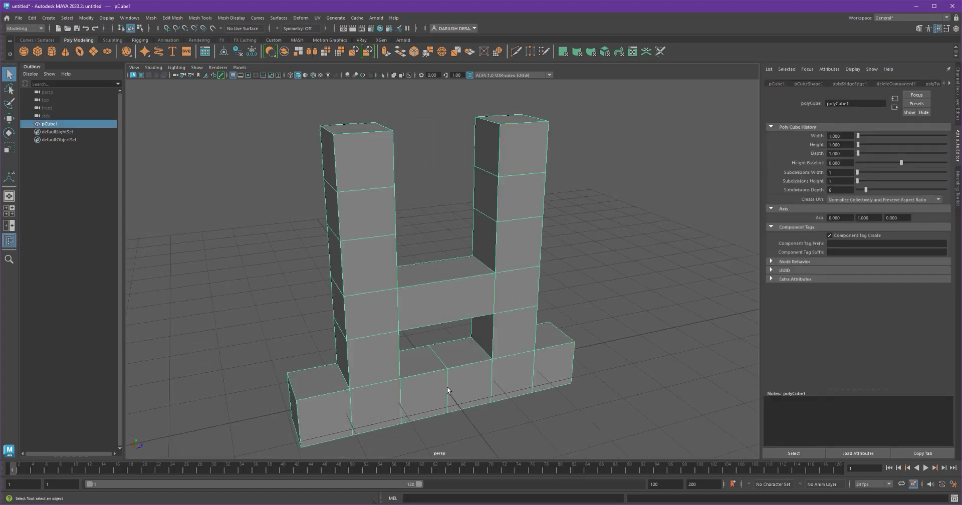
key(w)
drag(424, 362, 354, 270)
Create a polygon cube and duplicate it beside the original along the Z axis.
click(37, 52)
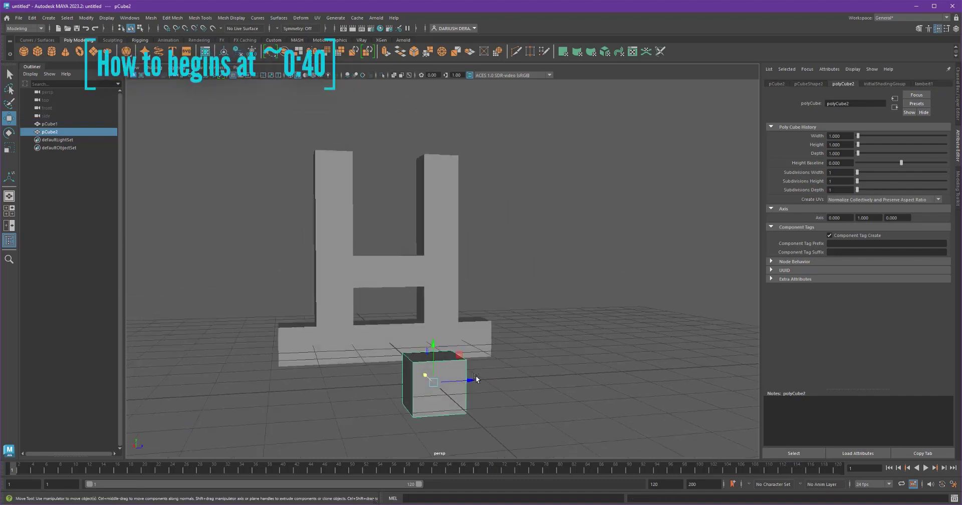
shift+drag(475, 379, 532, 376)
Hide the H-shaped model so that only the two cubes are shown.
click(443, 299)
key(ctrl+h)
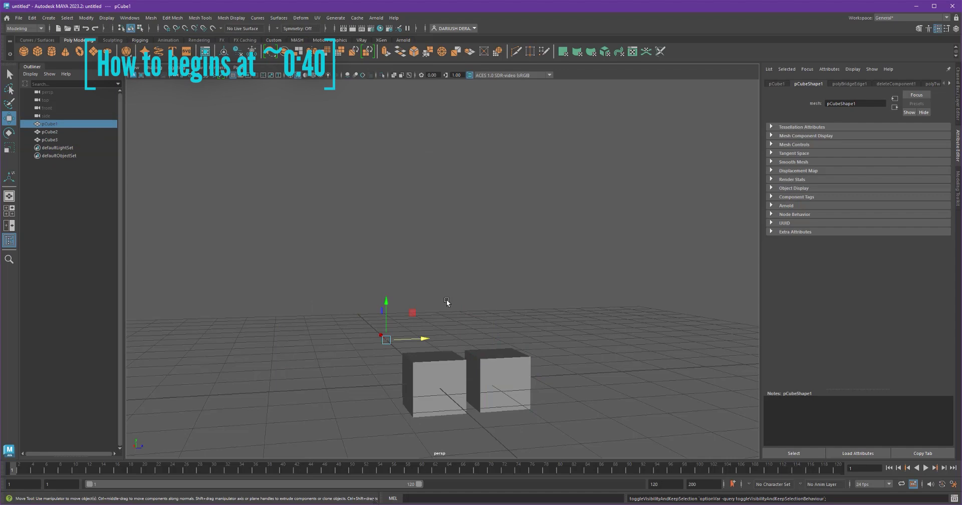
alt+middle_drag(452, 310, 436, 221)
alt+right_drag(436, 220, 684, 238)
alt+drag(651, 232, 643, 275)
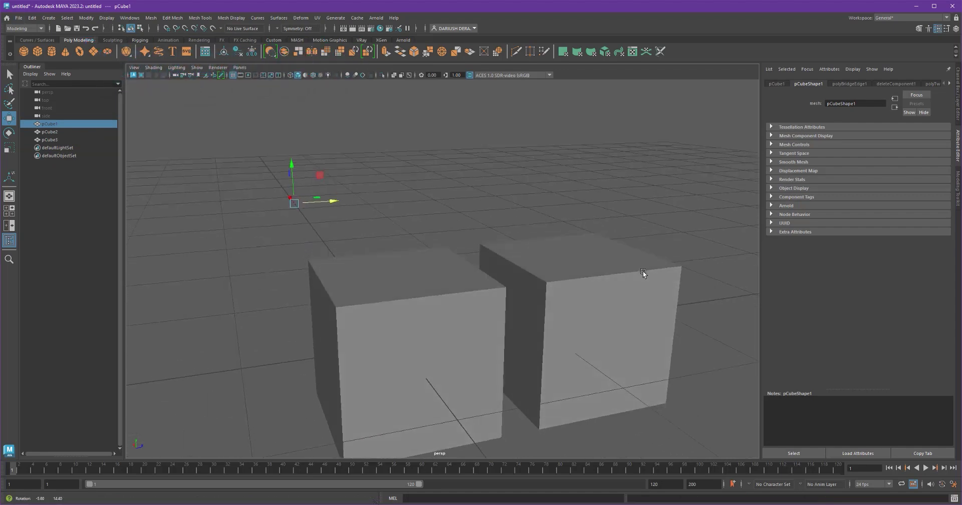
Move the duplicated cube farther from the first cube along the Z axis and deselect it.
click(633, 334)
drag(601, 314, 666, 315)
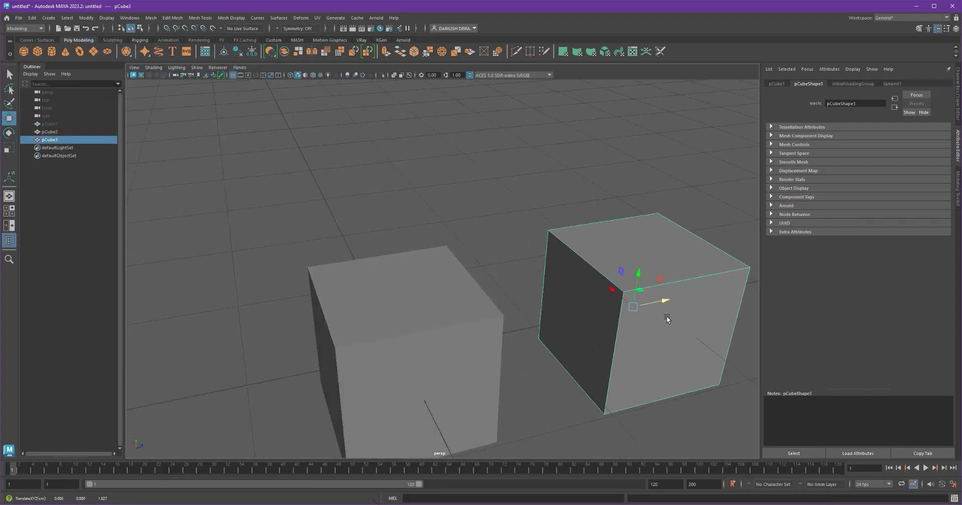
alt+middle_drag(665, 315, 582, 202)
alt+right_drag(581, 201, 383, 186)
alt+drag(383, 186, 449, 165)
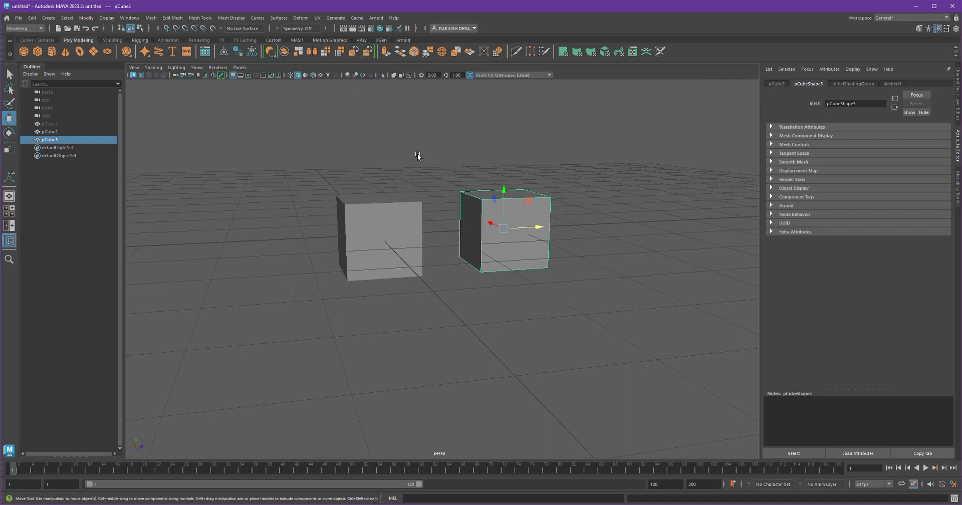
click(418, 156)
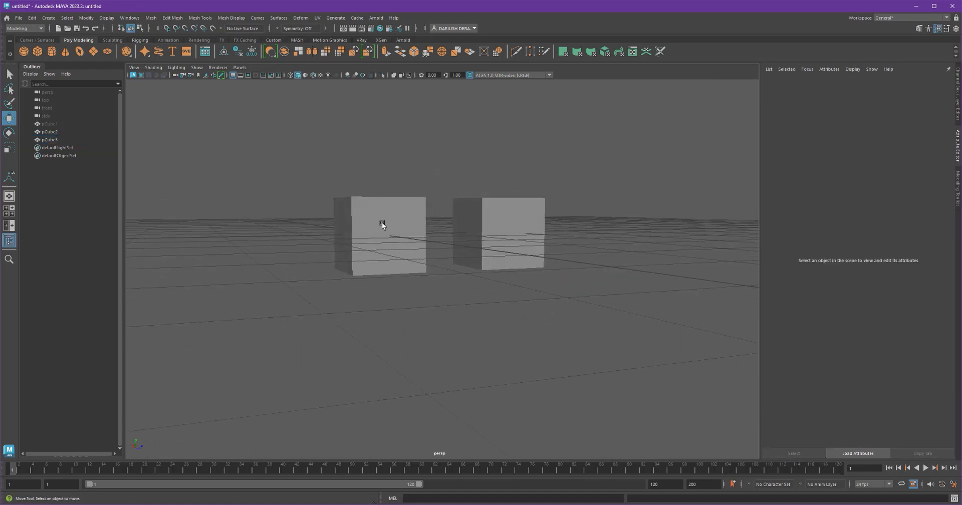
Switch the duplicated cube to edge selection and try selecting edges around its near top corner.
mouse_move(426, 251)
alt+mouse_down()
mouse_move(443, 252)
mouse_move(433, 259)
alt+mouse_up()
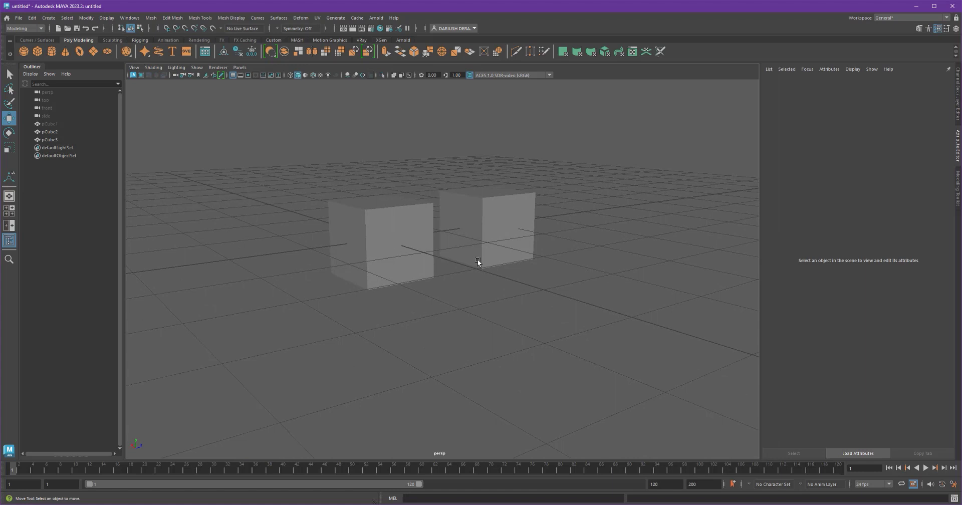
alt+middle_drag(477, 262, 473, 295)
scroll(401, 267, up, 5)
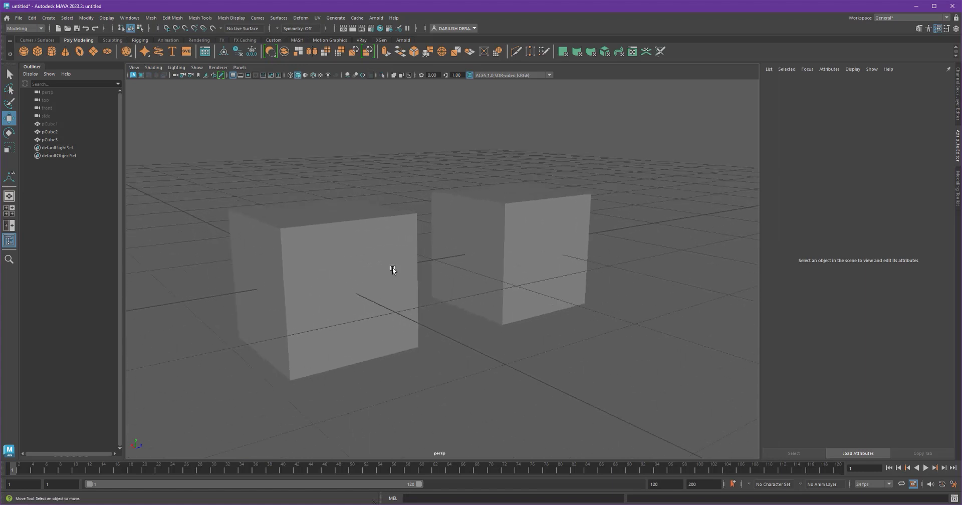
click(553, 249)
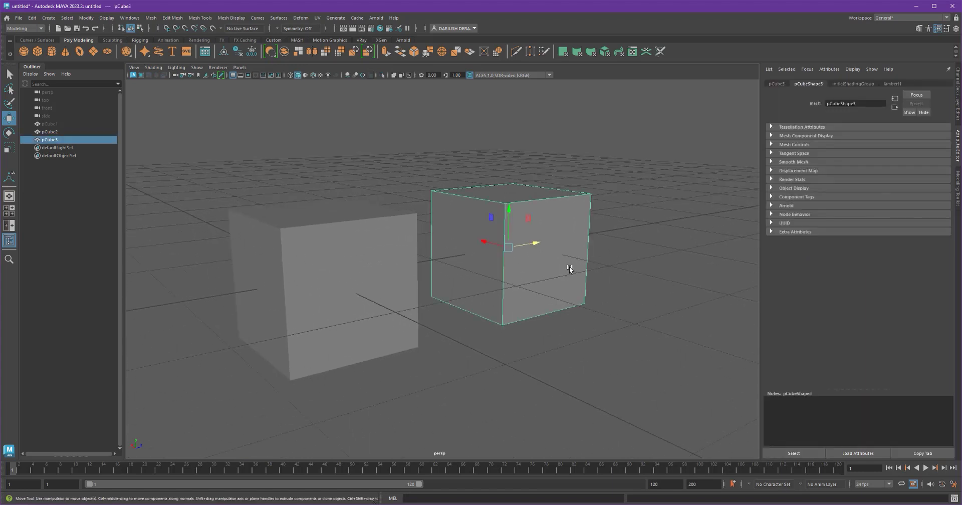
right_drag(555, 210, 548, 173)
click(550, 198)
shift+click(481, 199)
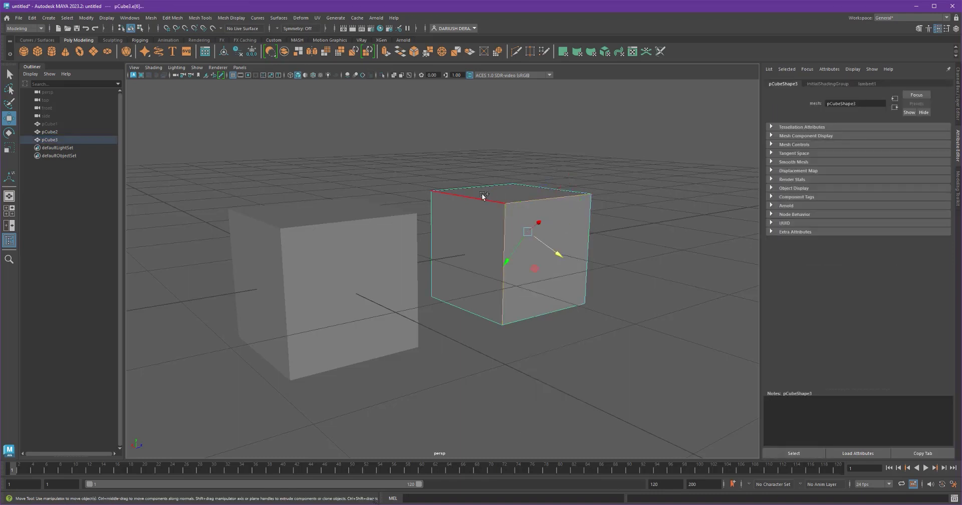
click(616, 210)
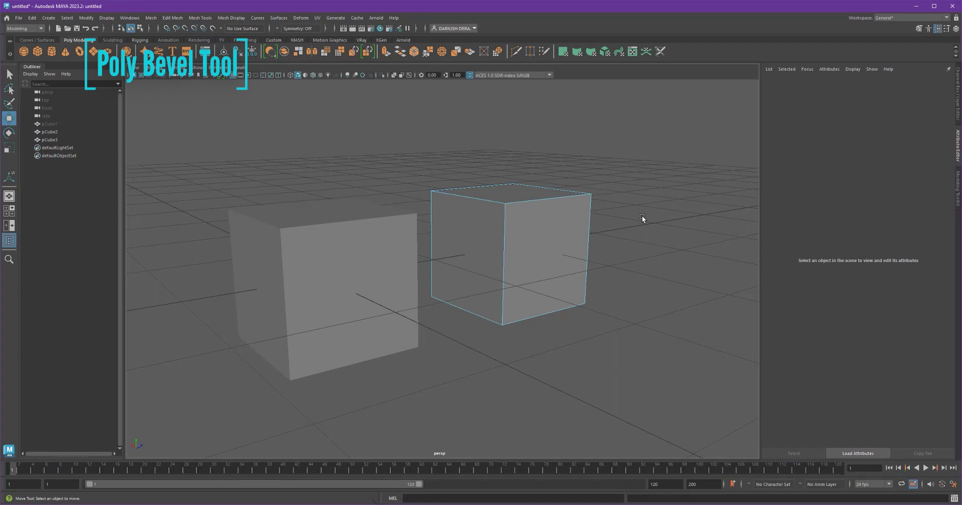
Bevel the three edges meeting at the near top corner of the duplicated cube.
click(545, 201)
shift+click(504, 236)
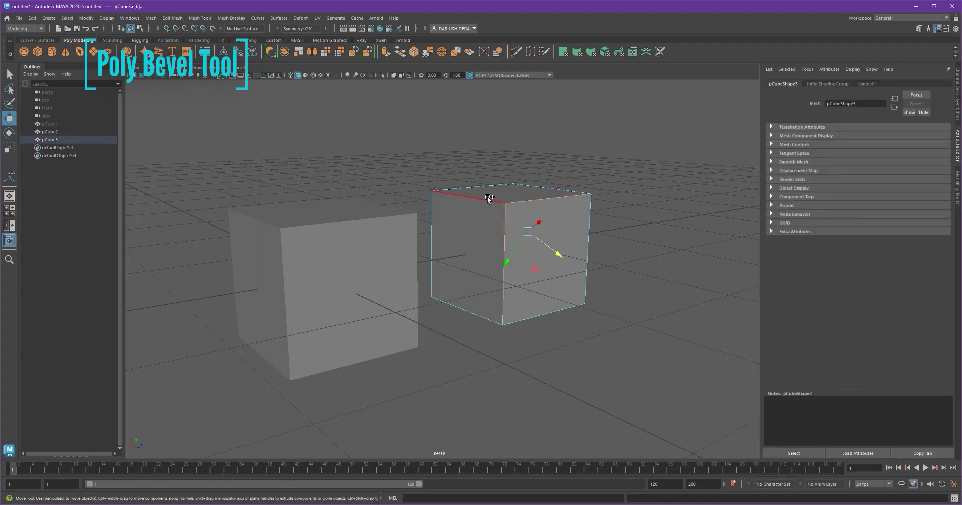
alt+drag(609, 238, 615, 243)
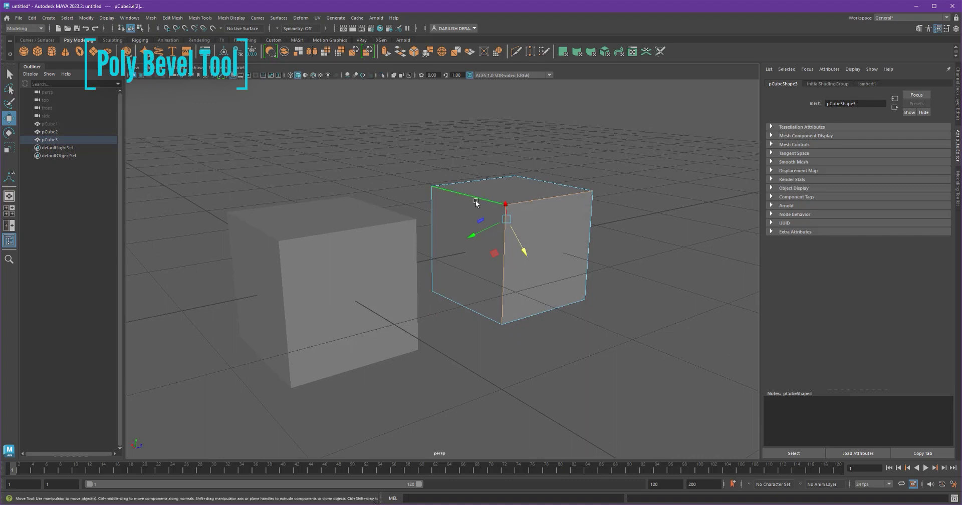
click(172, 18)
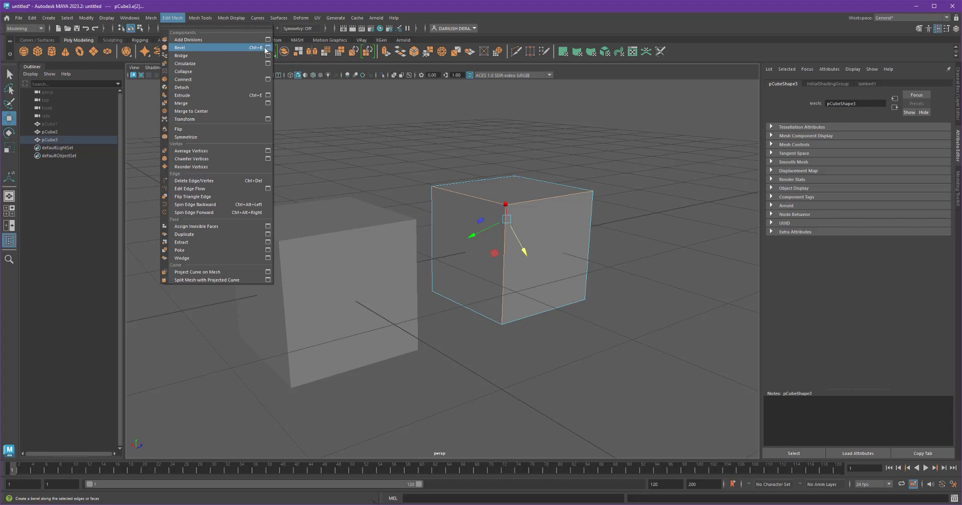
click(204, 47)
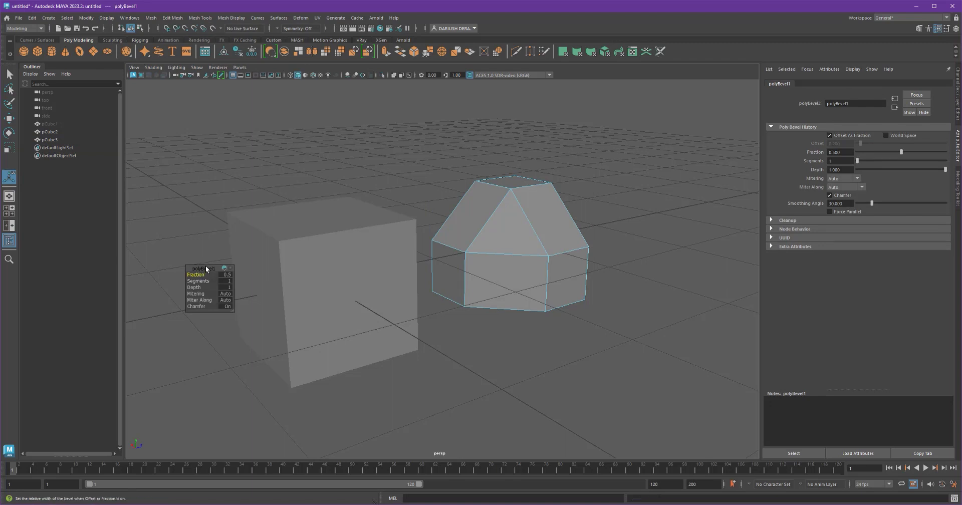
drag(206, 269, 315, 103)
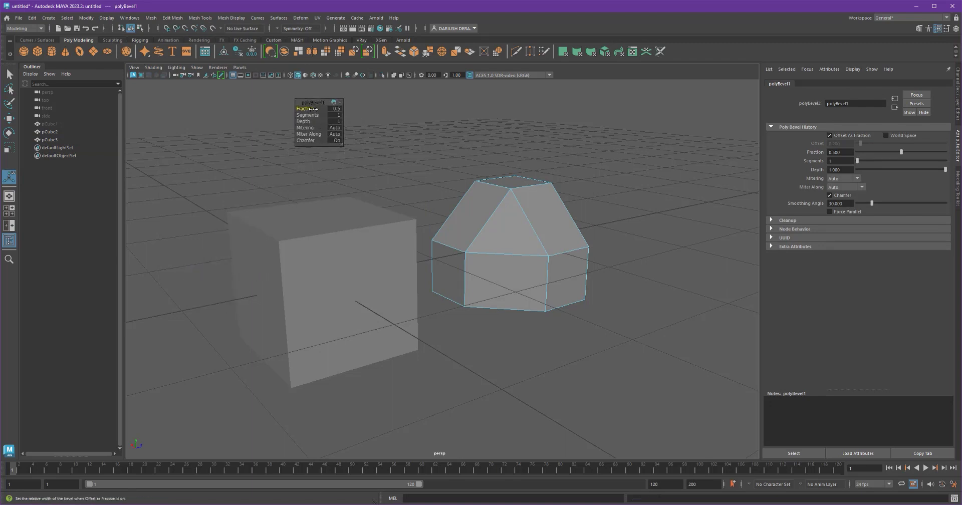
click(172, 18)
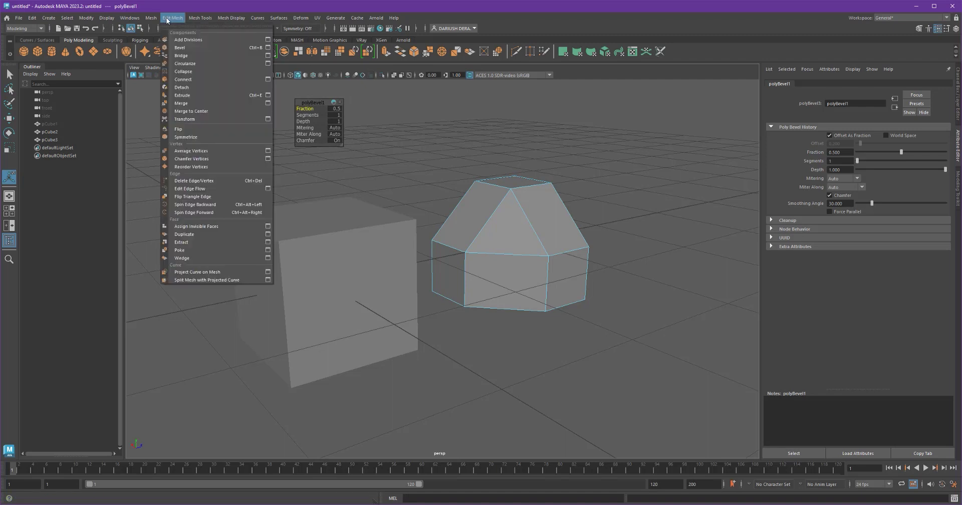
click(356, 18)
click(356, 6)
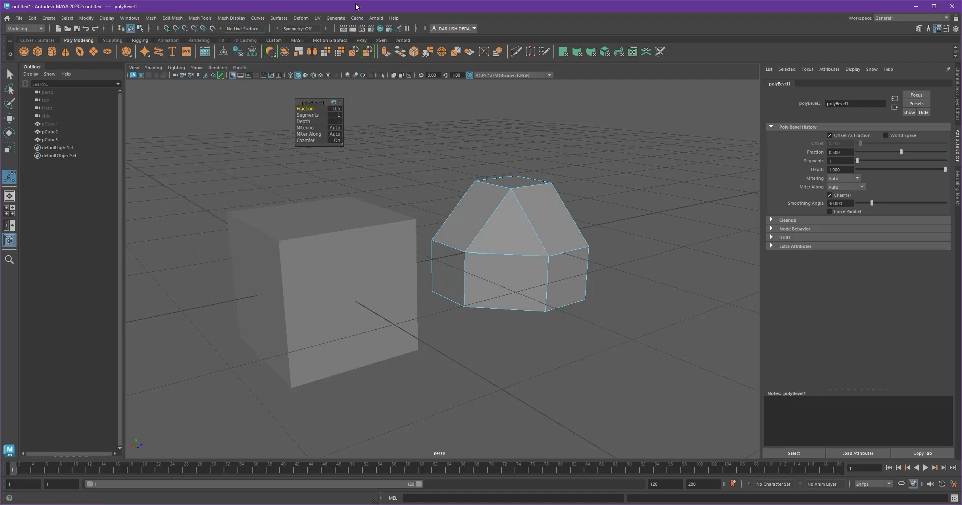
Reduce the bevel's Fraction, trying 0.2 and 0.05 before setting it to 0.03.
drag(304, 107, 307, 109)
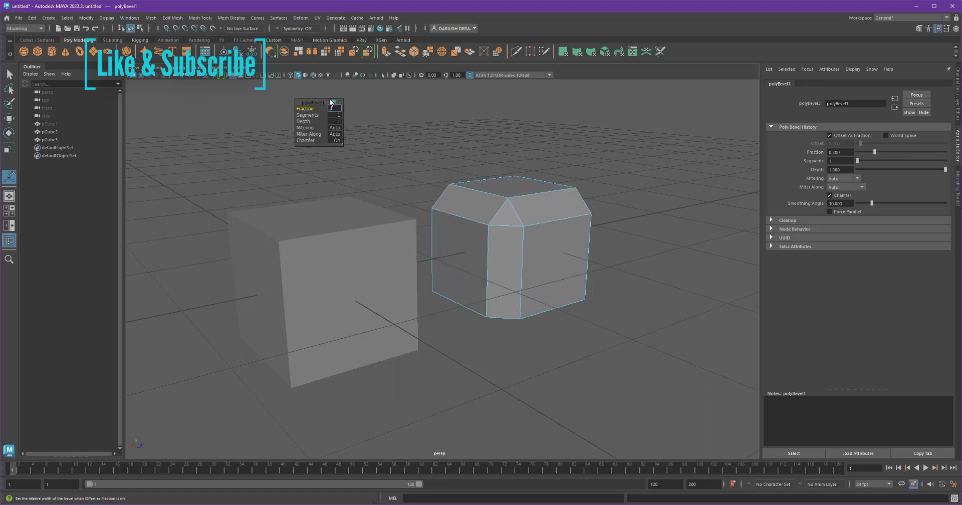
text(0.05)
key(Return)
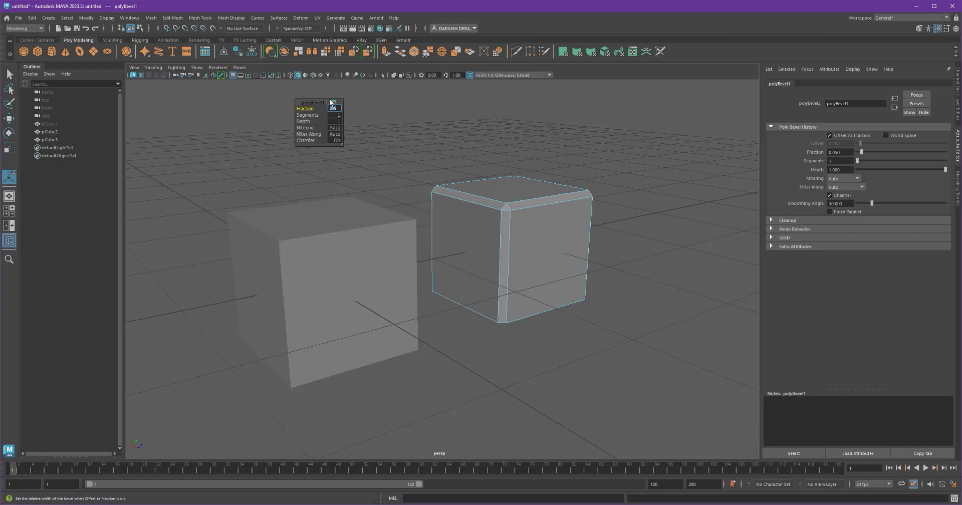
text(0.03)
key(Return)
Examine the narrow bevel along the cube's edges and corners up close from several angles.
scroll(586, 270, up, 2)
alt+drag(586, 270, 505, 269)
alt+right_drag(504, 268, 661, 259)
alt+middle_drag(661, 259, 460, 262)
scroll(439, 174, up, 2)
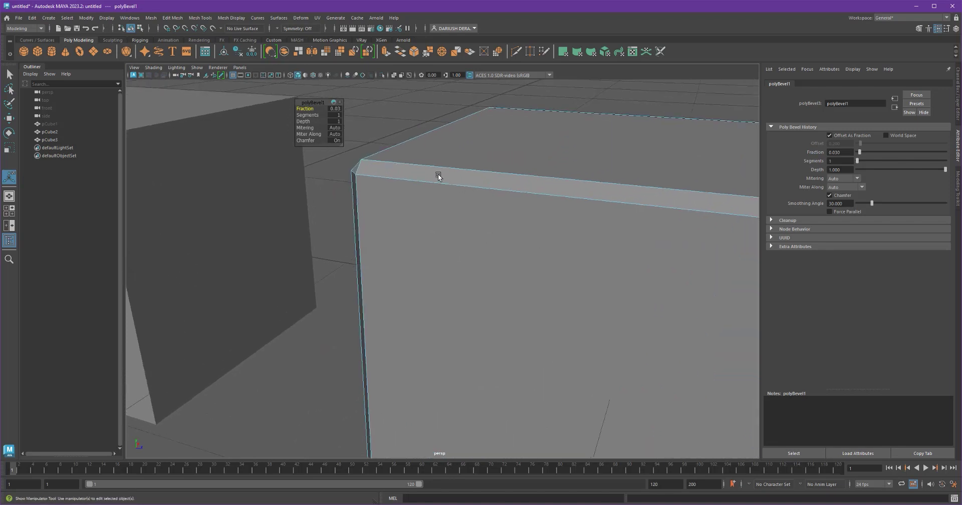
alt+drag(436, 180, 420, 200)
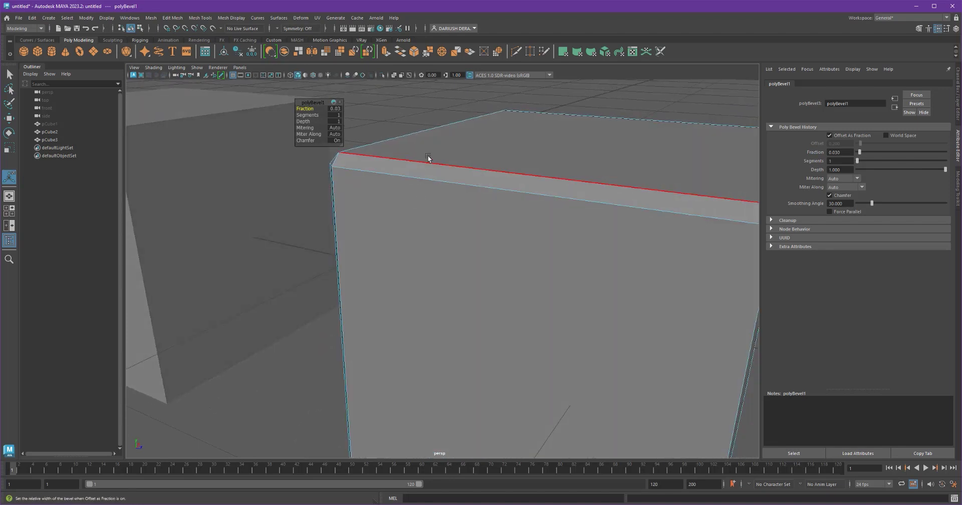
alt+drag(426, 168, 485, 202)
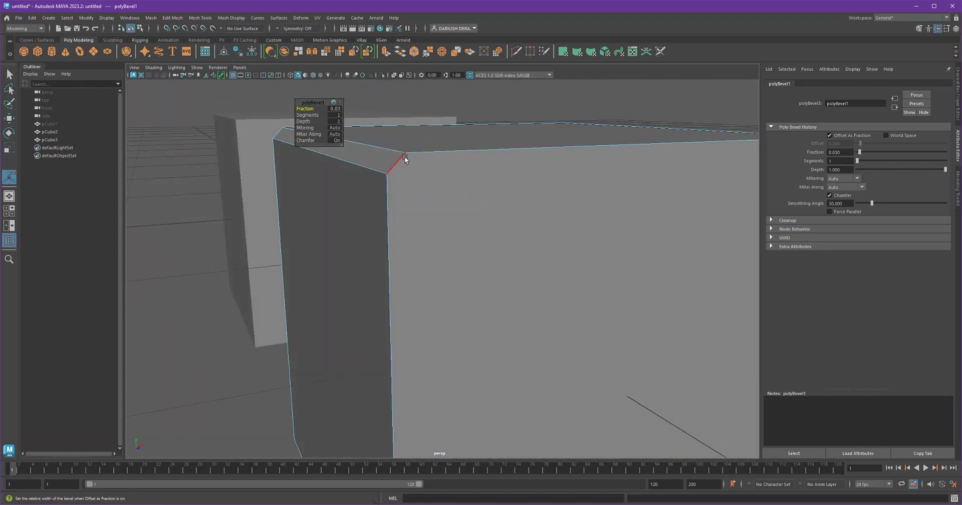
alt+drag(390, 169, 406, 176)
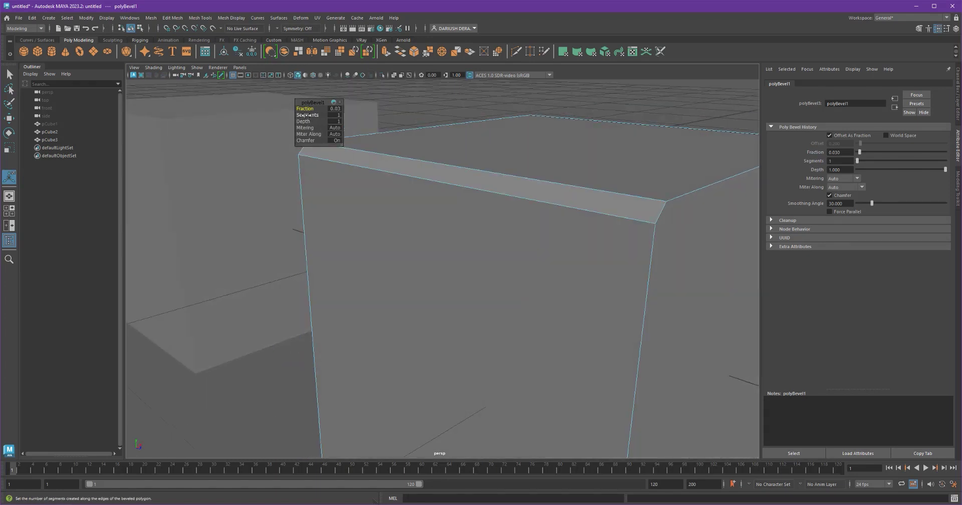
Increase the bevel's Segments to round the edges, return to object mode and deselect the cube.
drag(303, 116, 309, 115)
middle_drag(309, 115, 317, 115)
alt+drag(514, 200, 573, 206)
right_drag(442, 184, 466, 166)
click(385, 213)
alt+middle_drag(661, 290, 694, 278)
alt+right_drag(694, 277, 414, 258)
alt+drag(414, 258, 456, 216)
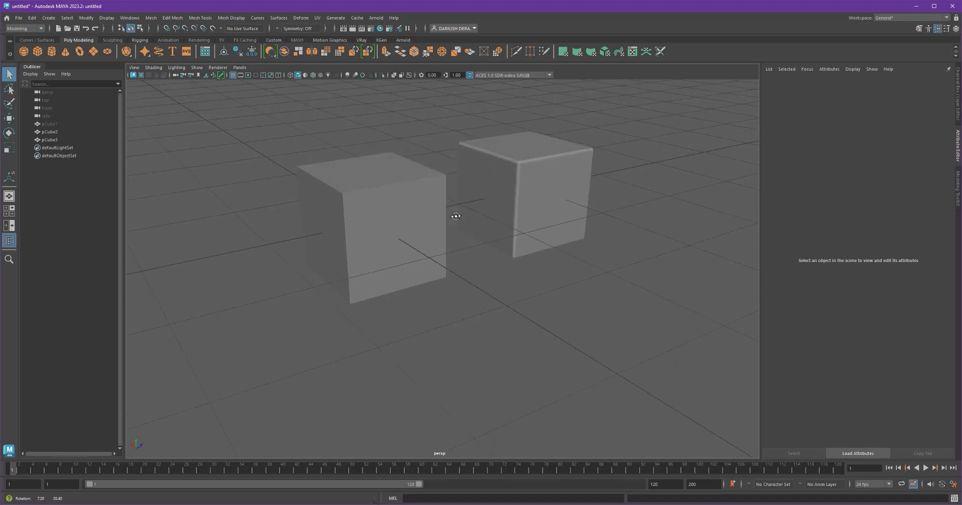
Bevel the two remaining unbeveled top edges of the beveled cube.
alt+drag(571, 226, 513, 255)
click(558, 230)
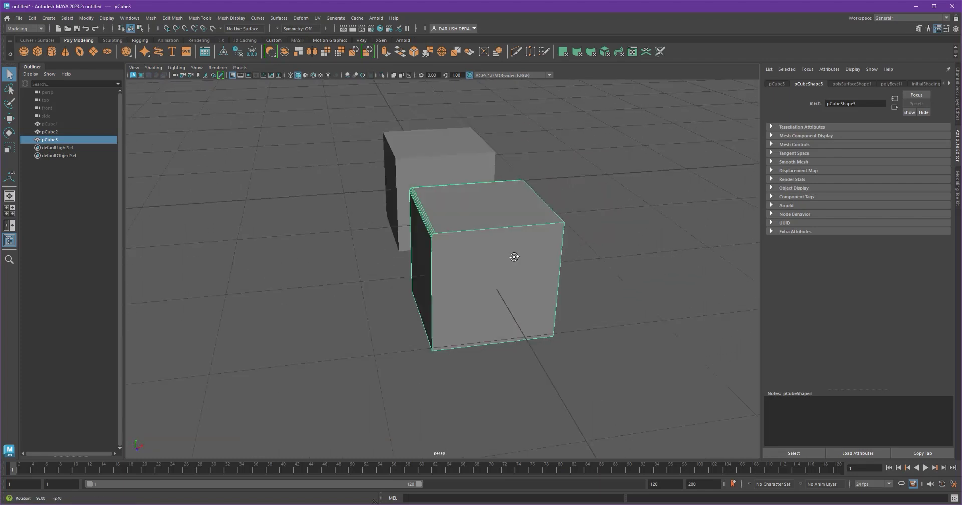
alt+right_drag(513, 255, 599, 292)
alt+middle_drag(521, 215, 427, 305)
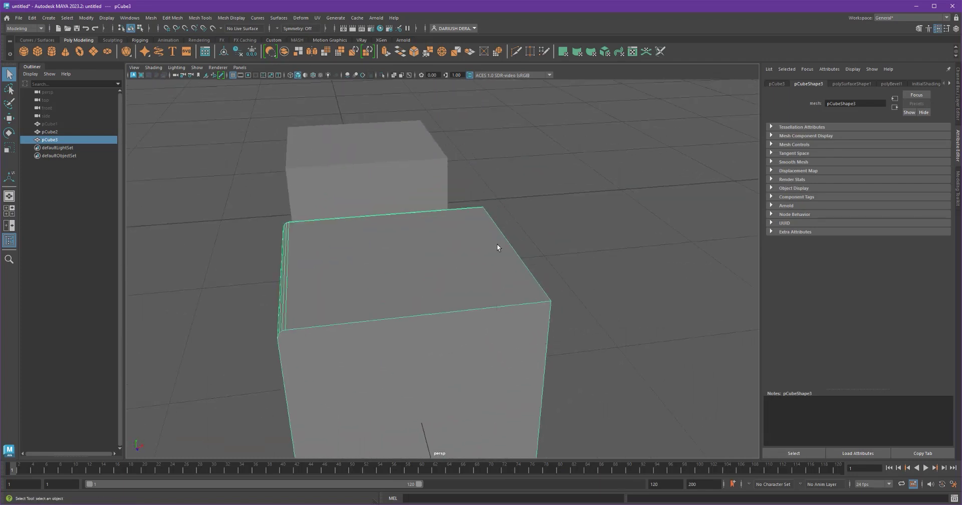
right_drag(474, 318, 472, 299)
click(469, 310)
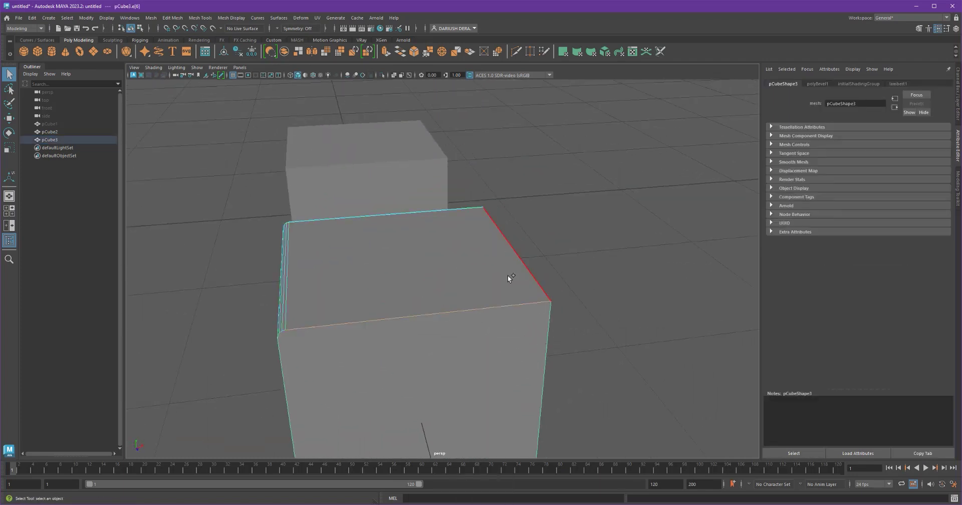
shift+click(516, 260)
alt+drag(515, 259, 613, 314)
alt+right_drag(531, 276, 608, 264)
alt+middle_drag(627, 266, 626, 217)
alt+right_drag(492, 209, 544, 209)
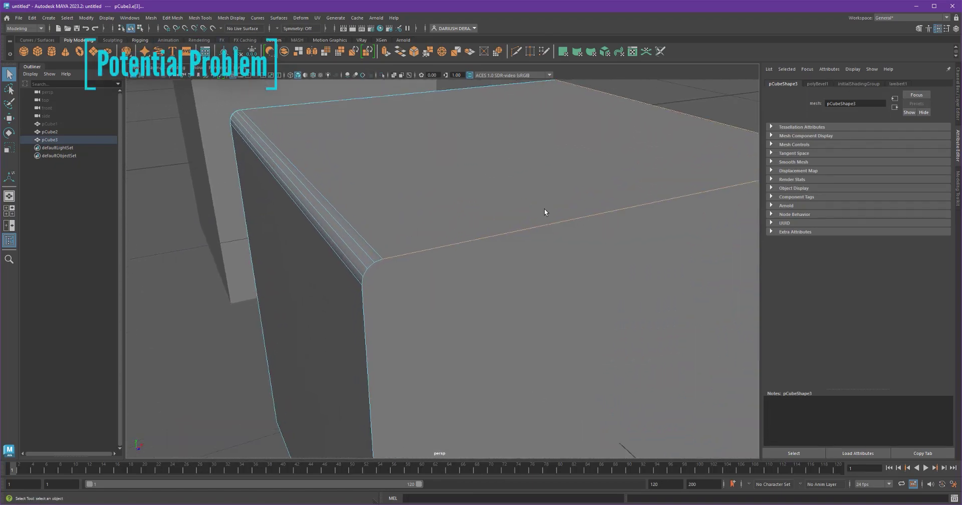
alt+drag(545, 209, 549, 229)
alt+right_drag(583, 235, 470, 240)
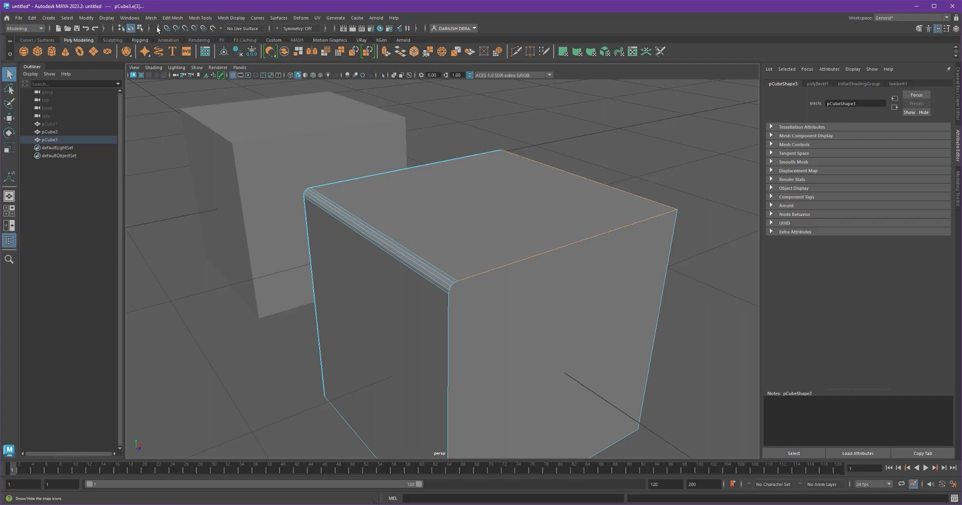
click(173, 18)
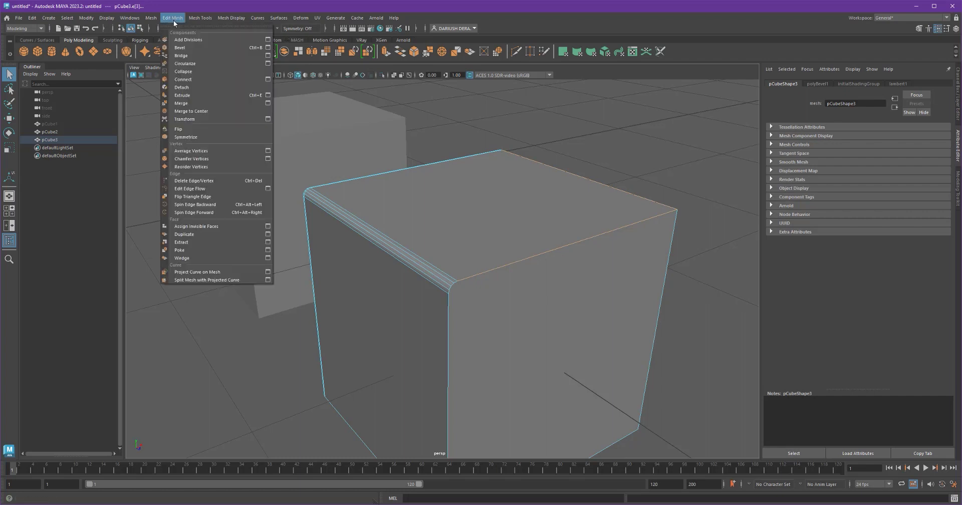
click(188, 47)
Adjust the new bevel's Fraction, trying 1 before setting it to 0.6.
mouse_move(307, 110)
mouse_down()
mouse_move(293, 111)
mouse_move(318, 112)
mouse_up()
alt+right_drag(411, 204, 532, 210)
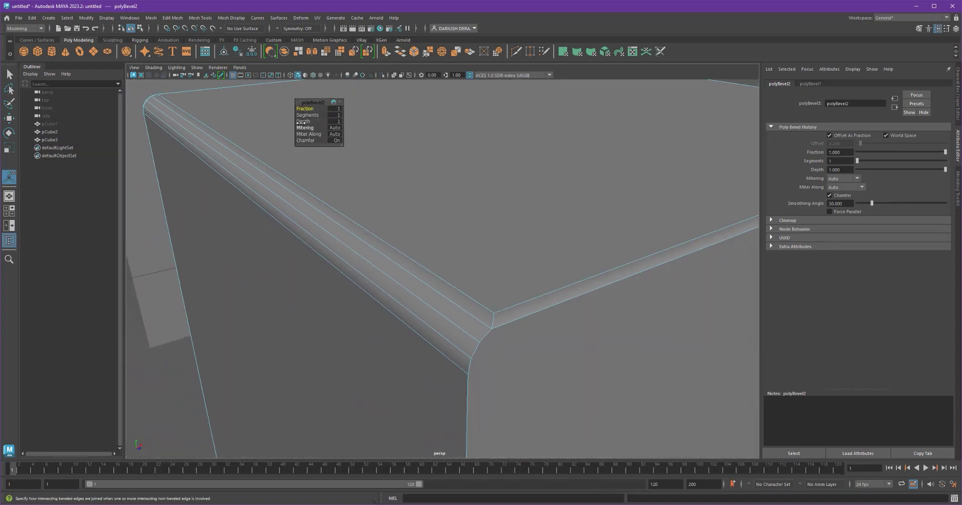
mouse_move(304, 109)
mouse_down()
mouse_move(292, 110)
mouse_move(306, 109)
mouse_up()
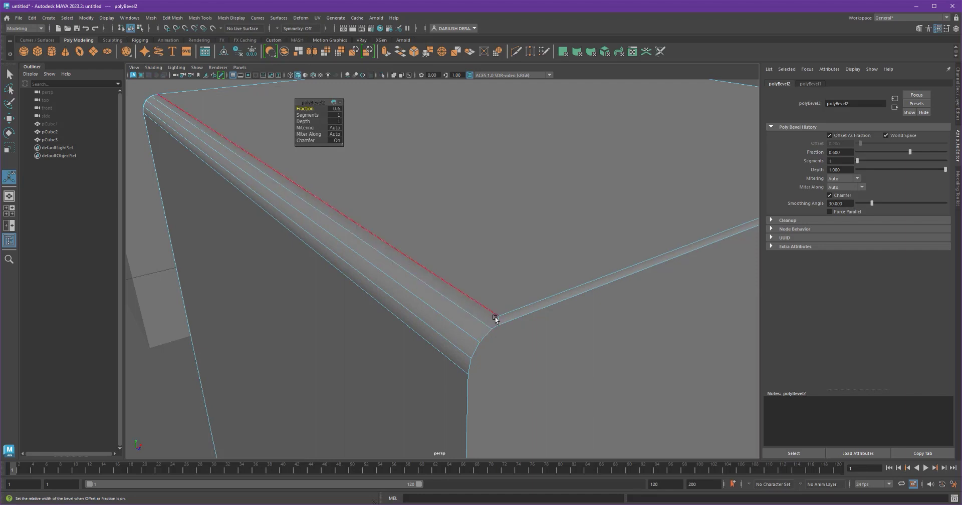
Set the second bevel's Fraction to 1 and Segments to 4, then return to object mode and deselect the cube.
drag(304, 109, 331, 116)
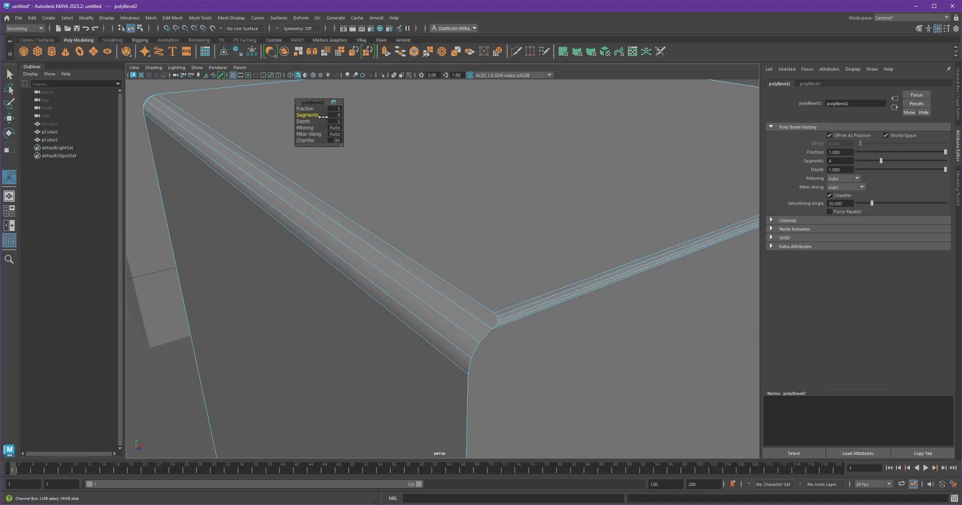
alt+right_drag(619, 276, 537, 266)
alt+drag(536, 266, 548, 265)
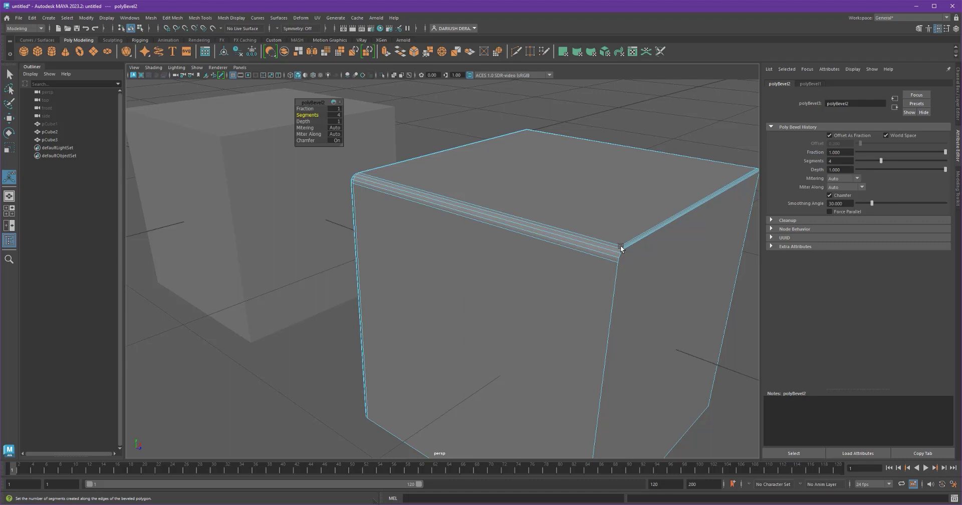
alt+drag(611, 271, 579, 280)
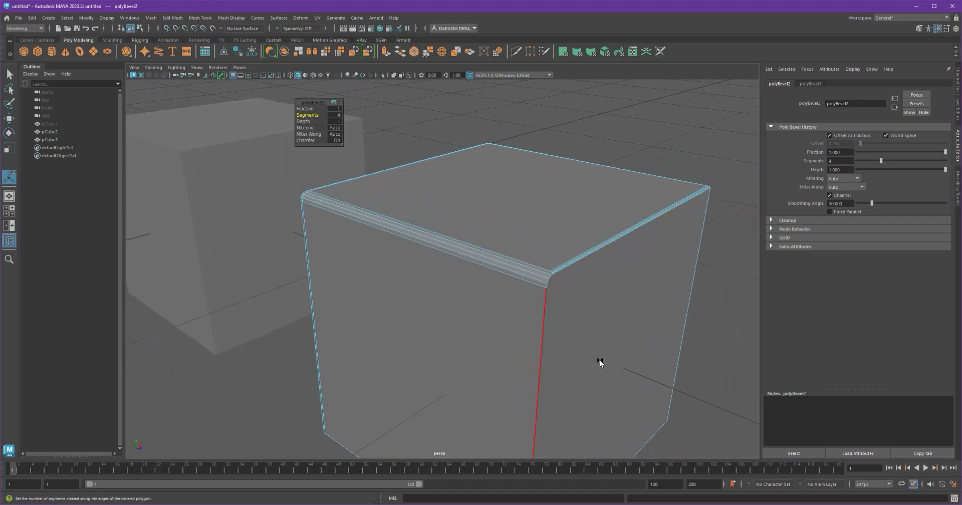
scroll(428, 311, up, 5)
right_drag(355, 246, 381, 234)
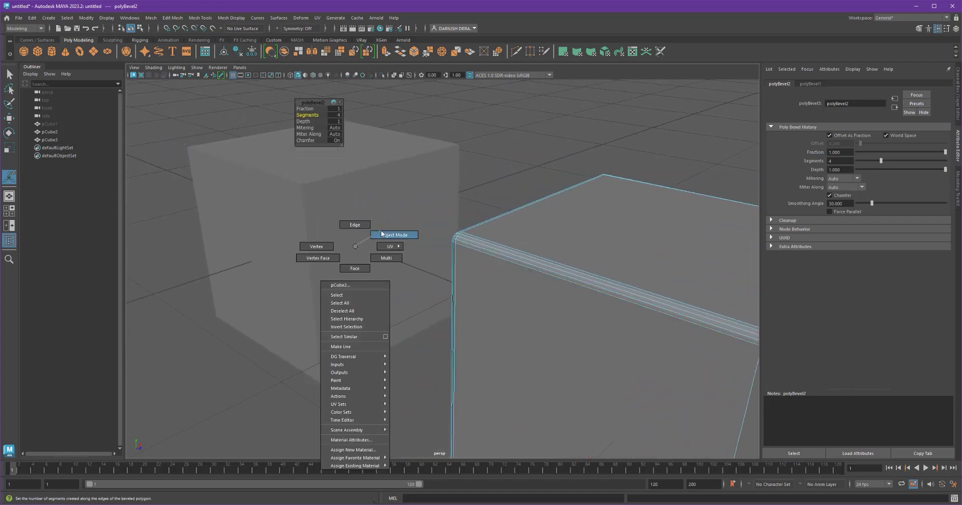
click(434, 371)
Examine the cube beveled in two passes from several angles, selecting it briefly to view its edge flow.
alt+drag(489, 356, 551, 338)
click(645, 278)
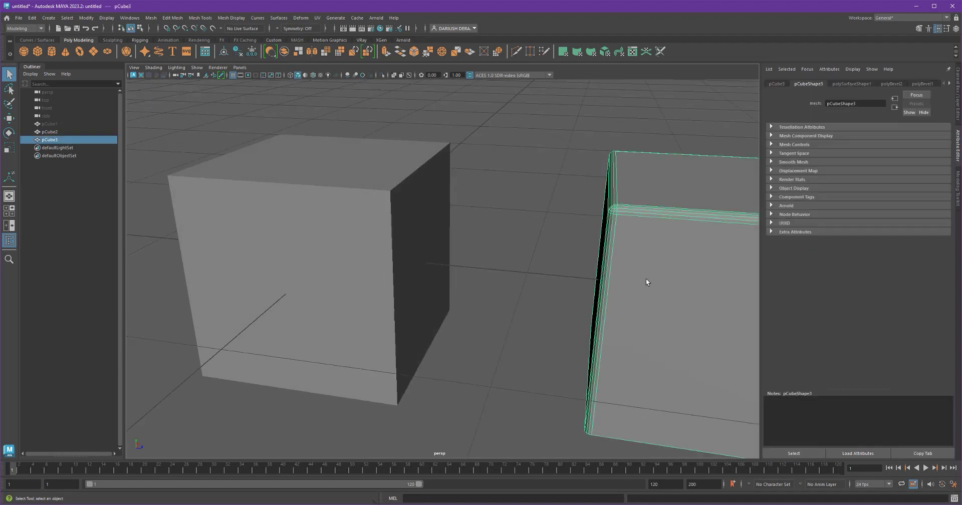
alt+drag(671, 287, 606, 254)
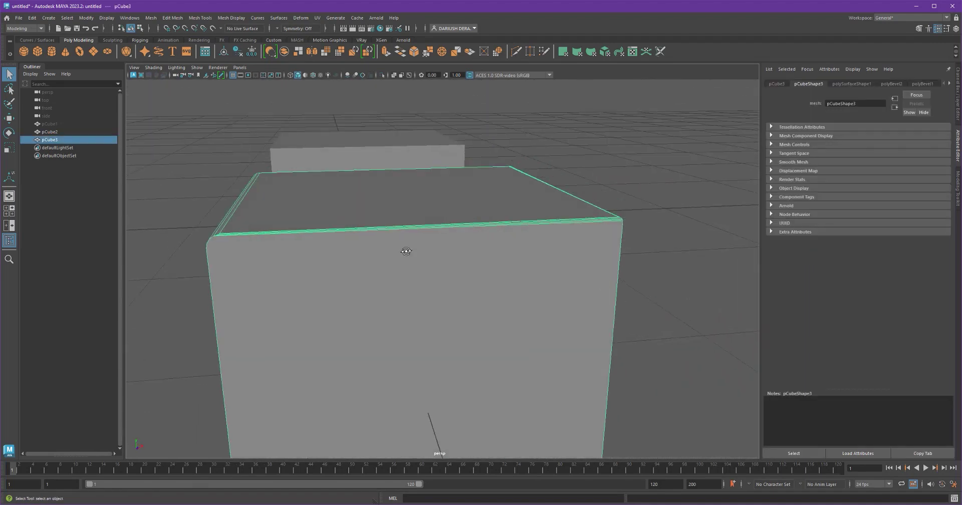
alt+drag(406, 251, 433, 235)
click(238, 316)
alt+drag(238, 317, 335, 300)
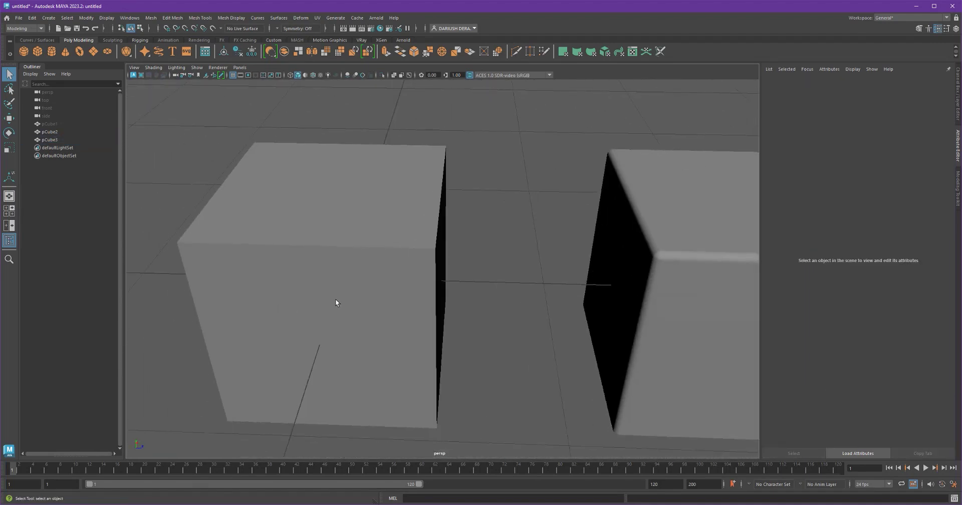
Select all the edges of the unbeveled cube in edge mode.
click(335, 301)
alt+drag(333, 333, 356, 329)
right_drag(377, 317, 374, 293)
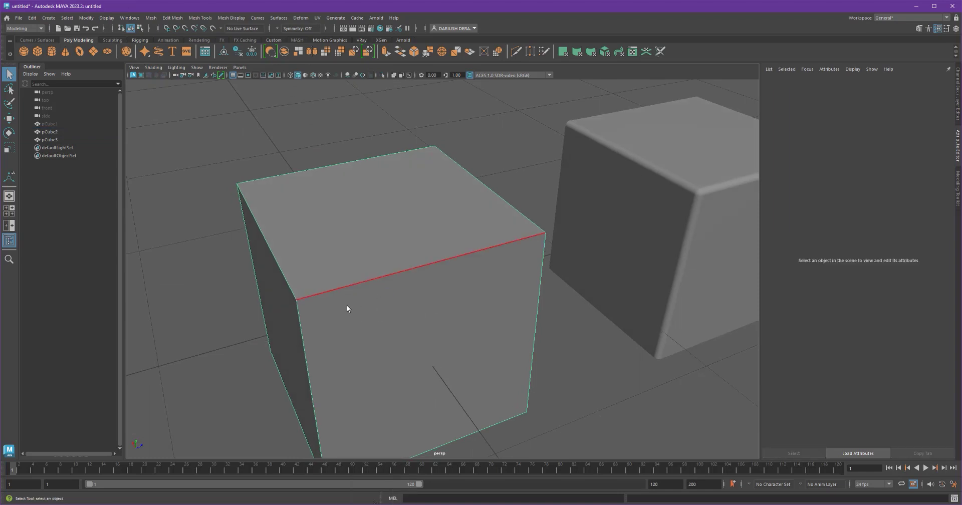
click(300, 322)
click(320, 292)
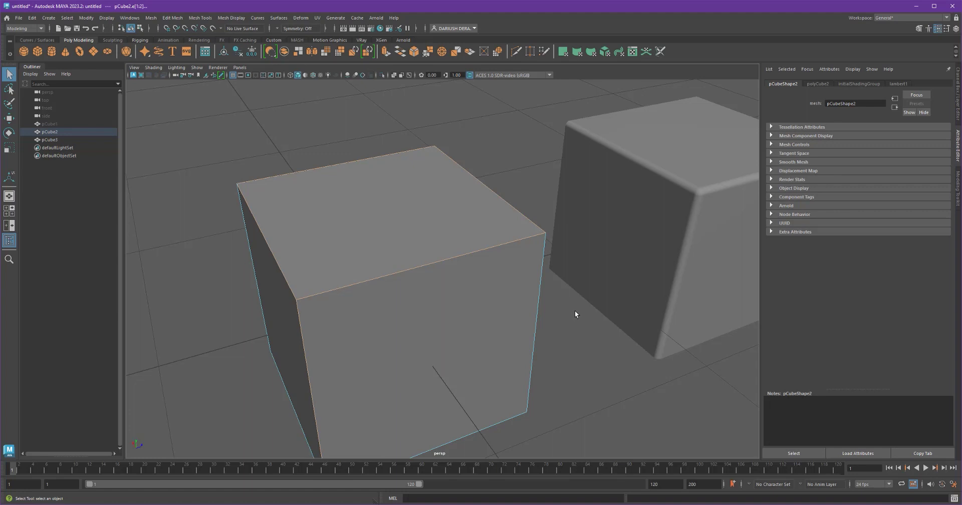
alt+middle_drag(575, 311, 540, 298)
alt+right_drag(540, 298, 466, 297)
alt+drag(466, 298, 546, 291)
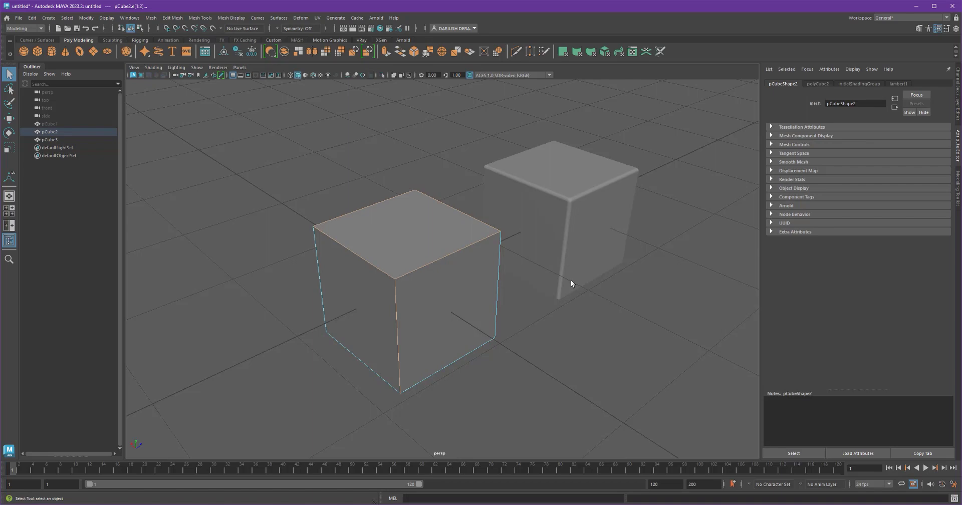
alt+drag(571, 352, 529, 342)
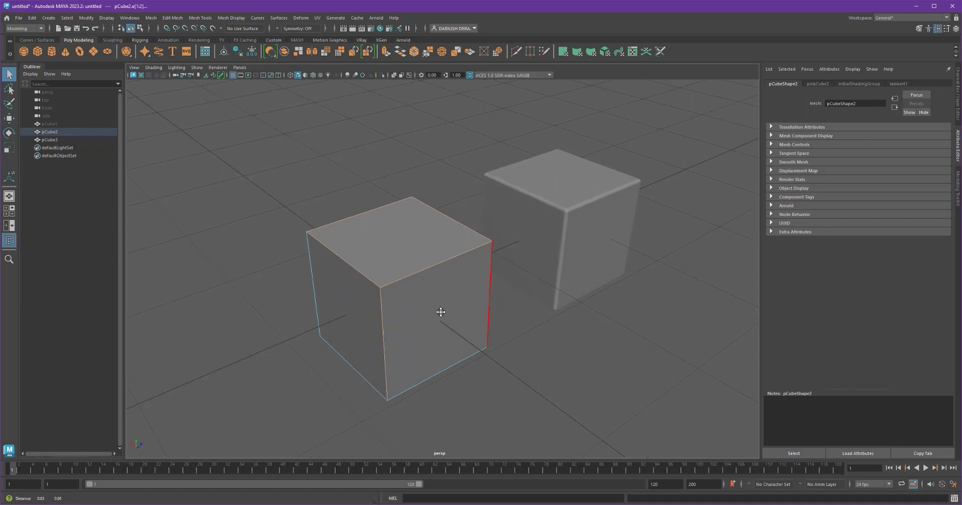
alt+drag(459, 380, 245, 148)
alt+drag(306, 256, 362, 260)
Bevel the selected edges with a Fraction of 0.03 and increased Segments, then return to object mode and deselect the cube.
click(173, 18)
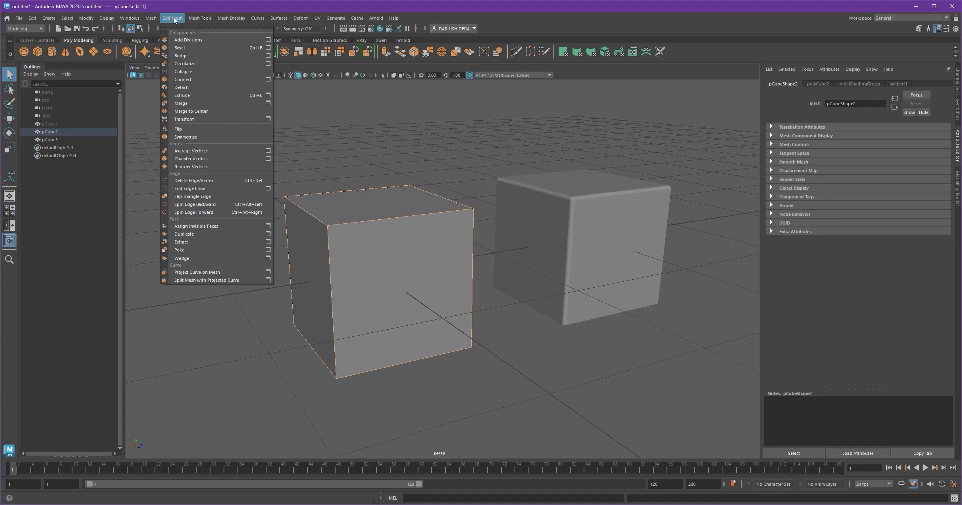
click(179, 47)
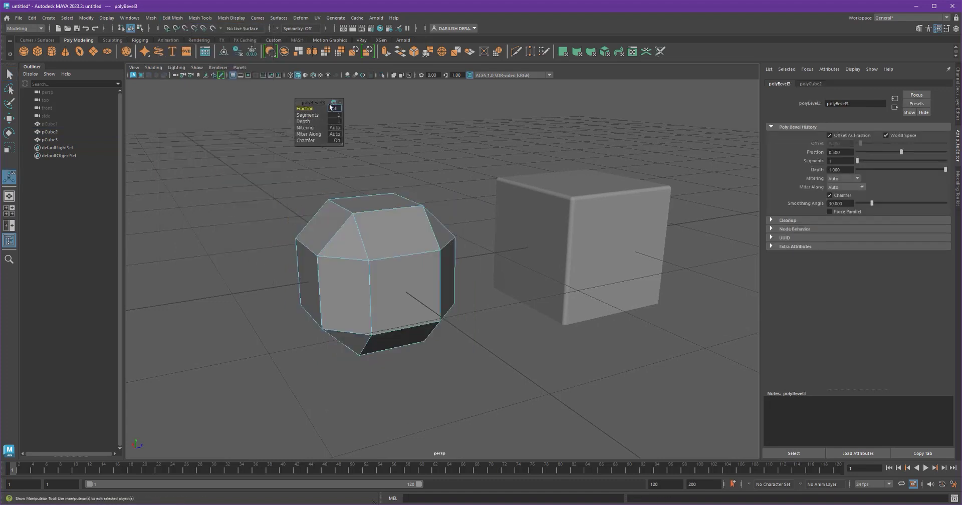
key(Return)
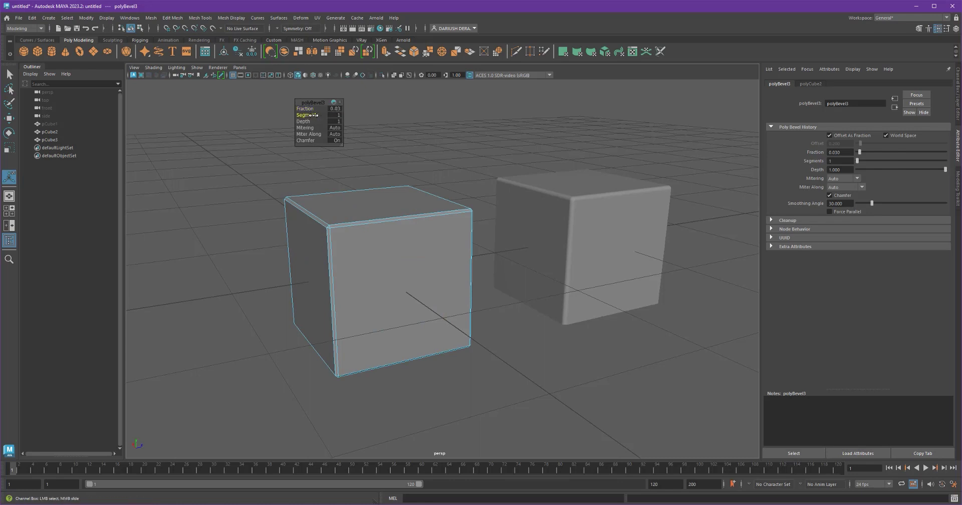
drag(310, 115, 323, 115)
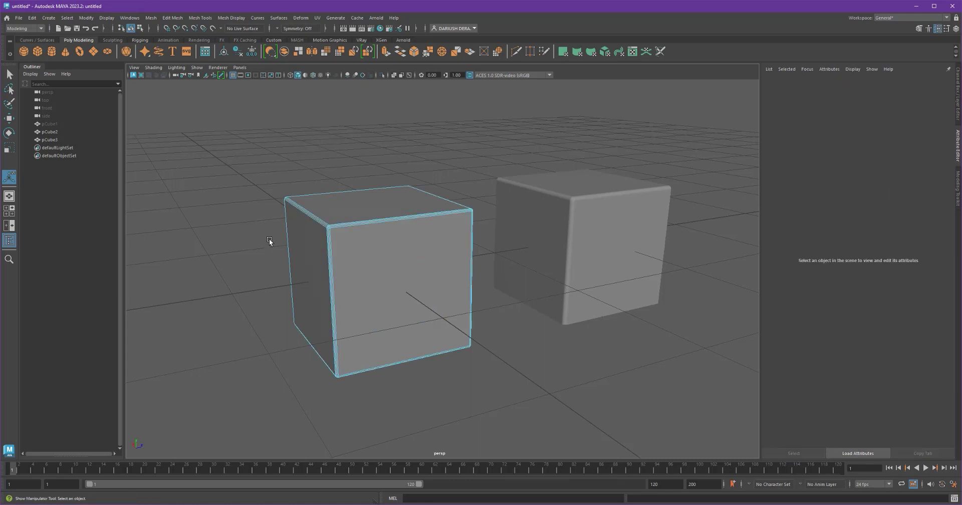
right_drag(288, 227, 323, 201)
click(251, 228)
key(q)
mouse_move(246, 291)
alt+mouse_down()
mouse_move(285, 266)
mouse_move(330, 292)
mouse_move(366, 290)
mouse_move(326, 301)
mouse_move(241, 278)
alt+mouse_up()
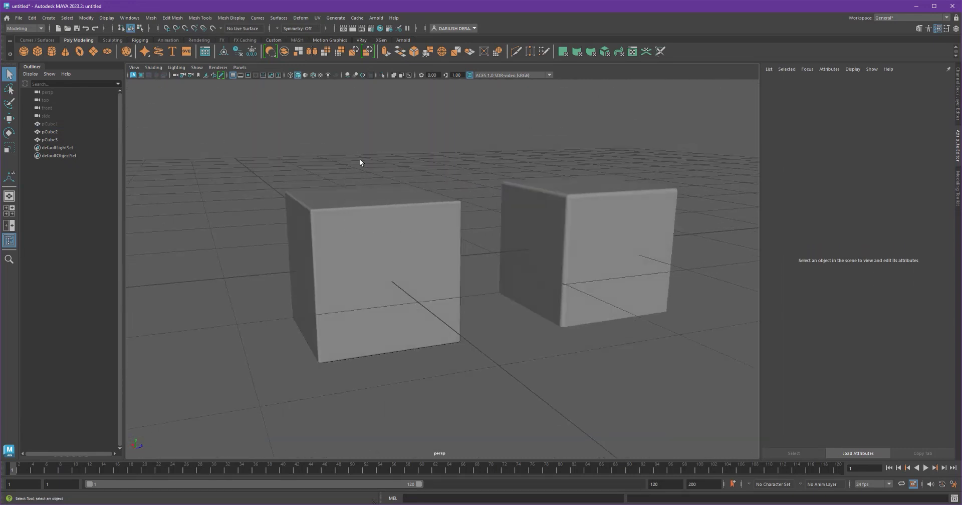
Delete both beveled cubes and unhide the H-shaped mesh pCube1.
drag(360, 159, 620, 290)
key(Delete)
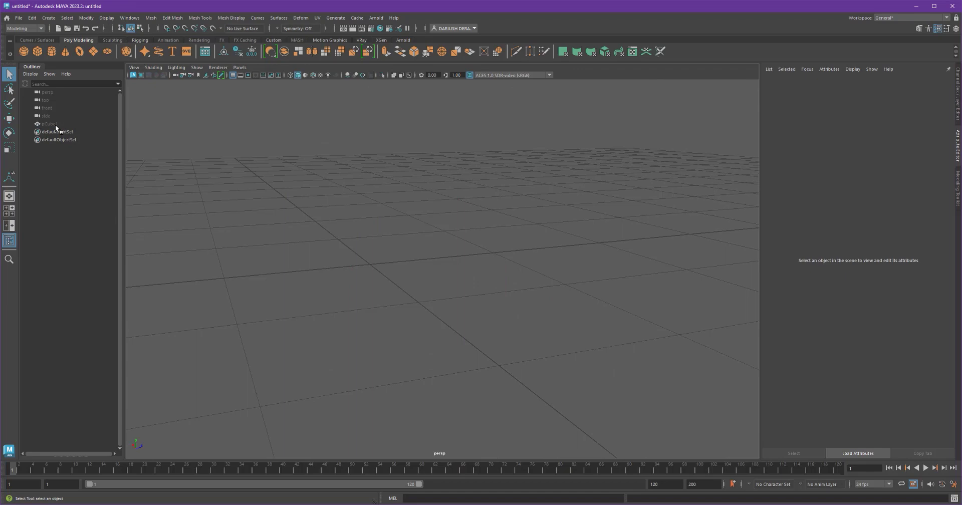
click(57, 124)
key(shift+h)
key(f)
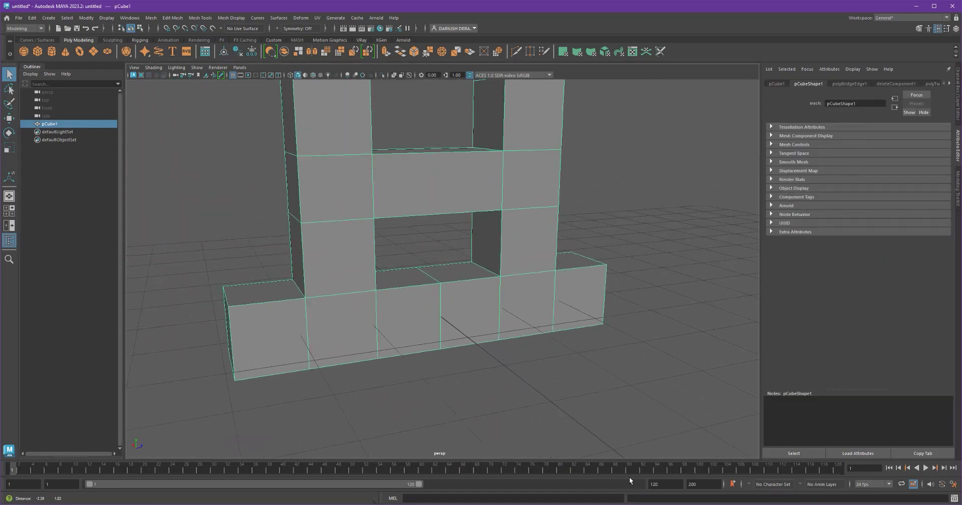
alt+middle_drag(460, 341, 509, 405)
alt+right_drag(500, 313, 462, 335)
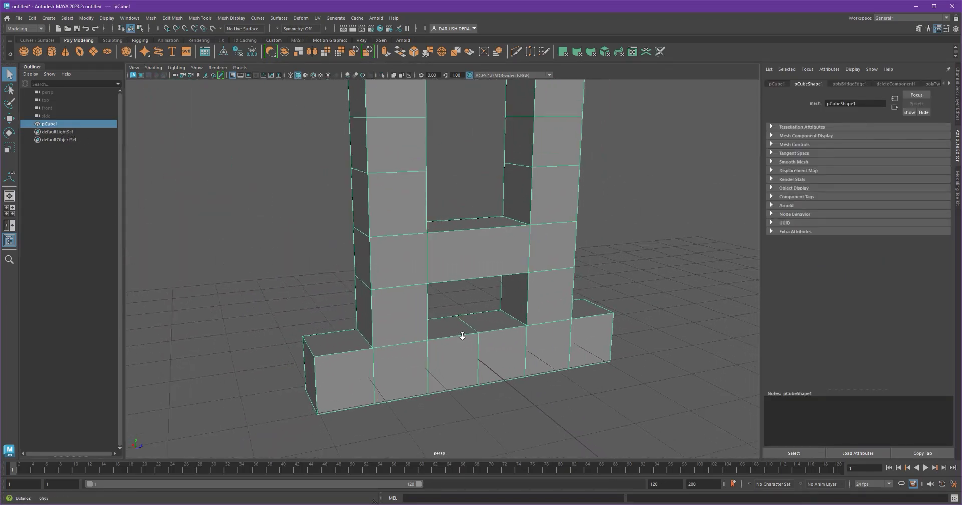
alt+drag(462, 335, 368, 398)
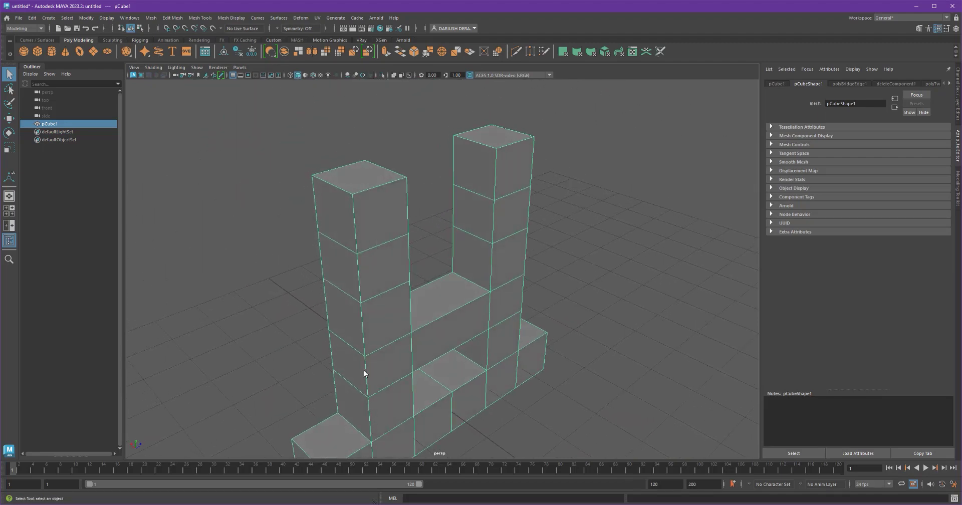
alt+drag(453, 306, 424, 222)
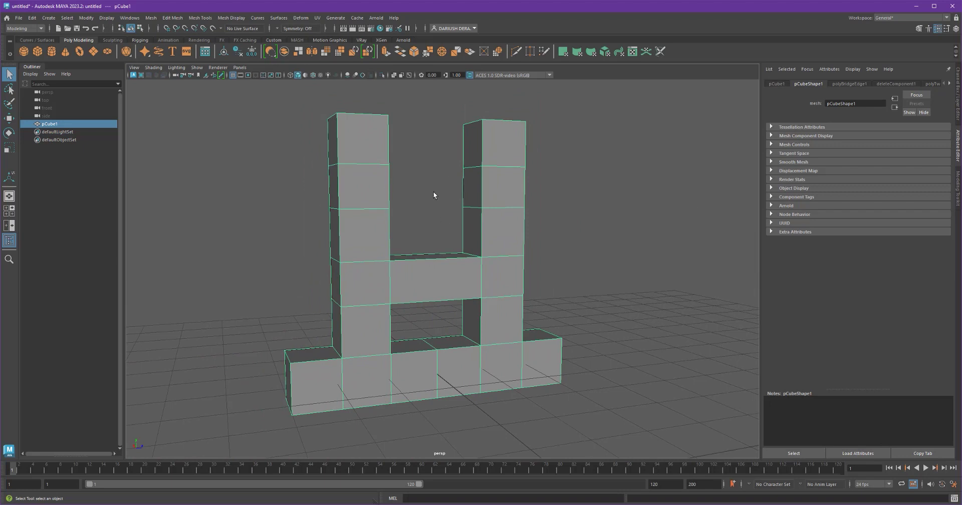
right_drag(354, 136, 345, 117)
click(358, 113)
click(358, 114)
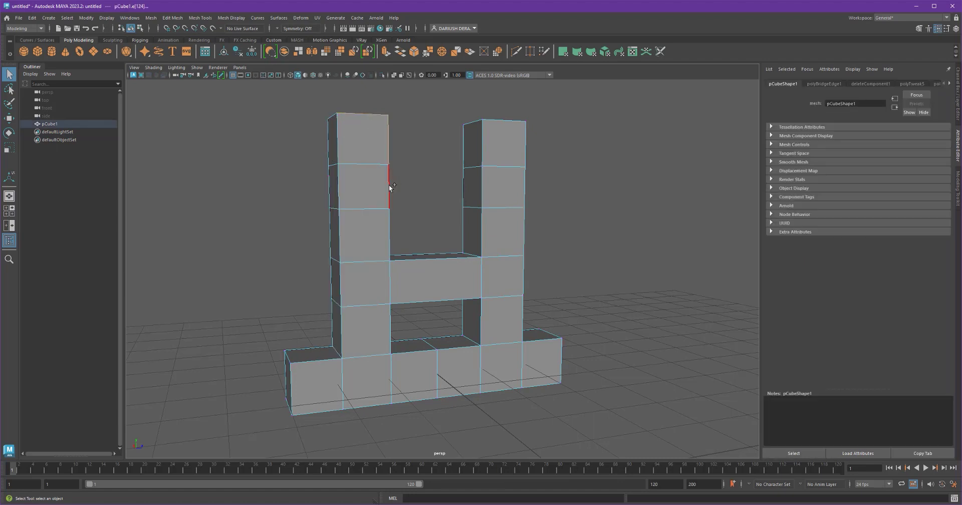
right_drag(359, 223, 370, 245)
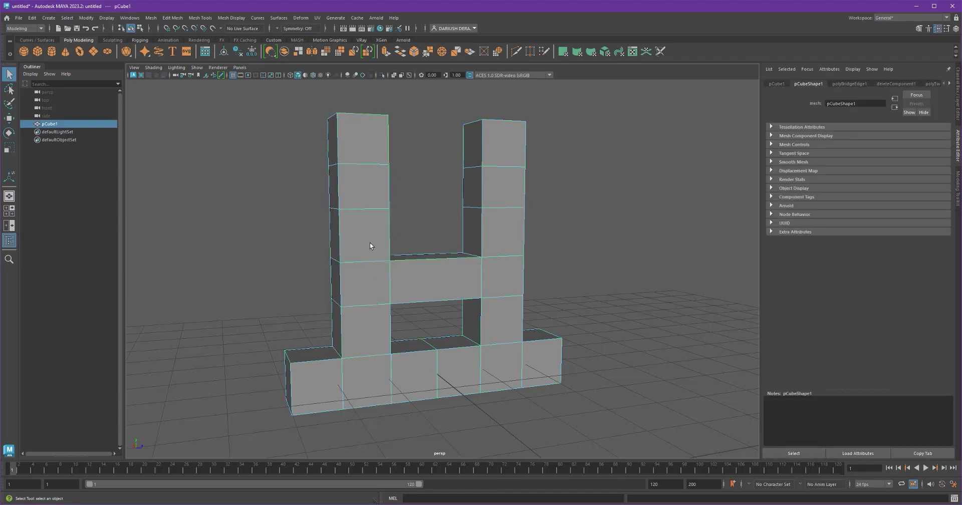
Bevel the entire H-shaped mesh and inspect the chamfered columns with the mesh selected.
click(173, 17)
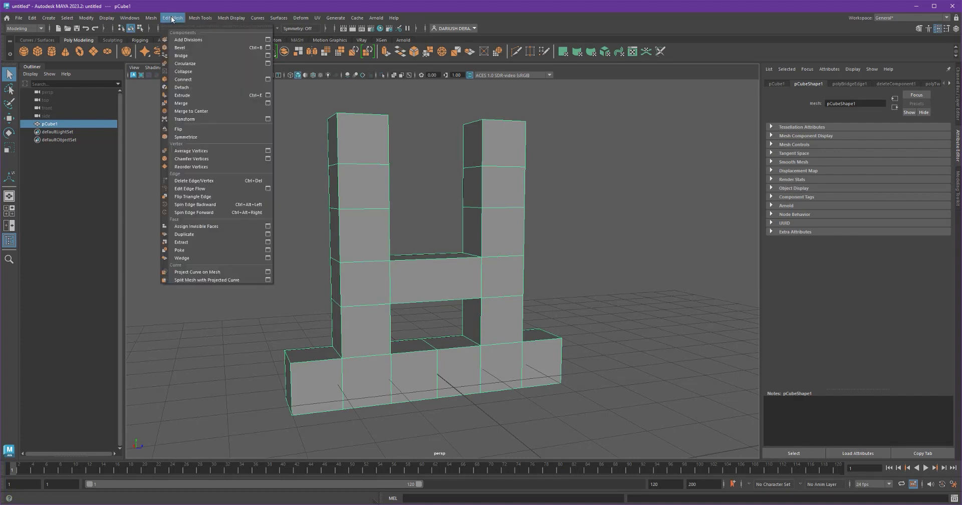
click(185, 47)
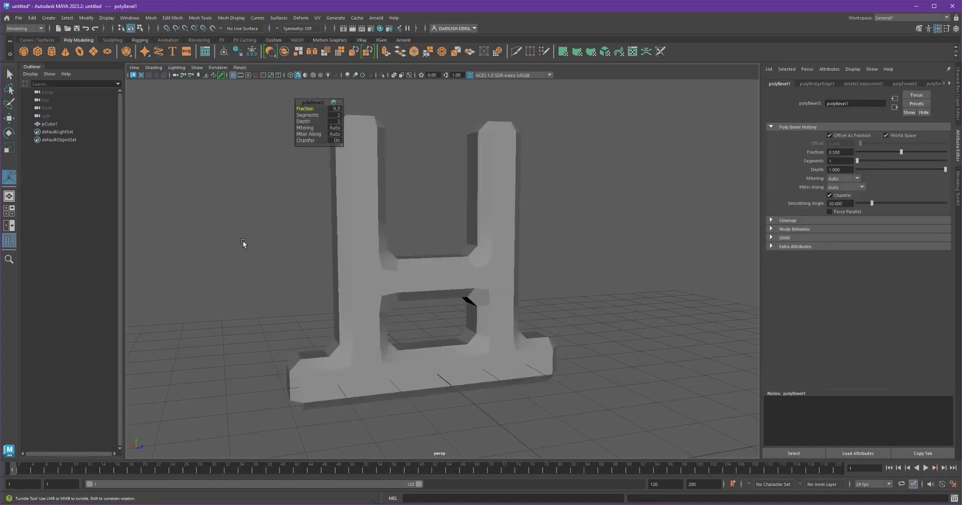
alt+drag(243, 243, 264, 247)
alt+right_drag(264, 247, 412, 279)
alt+middle_drag(413, 279, 536, 349)
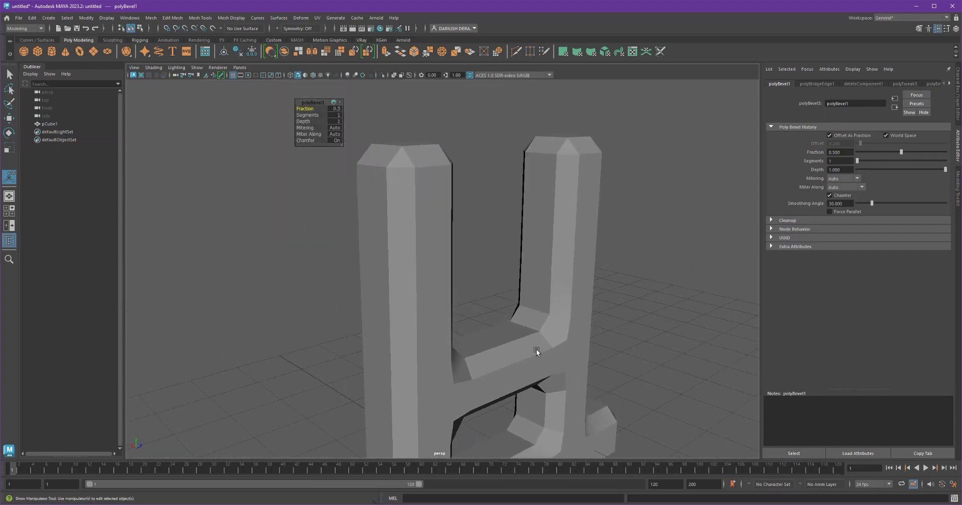
click(441, 254)
alt+drag(465, 291, 468, 270)
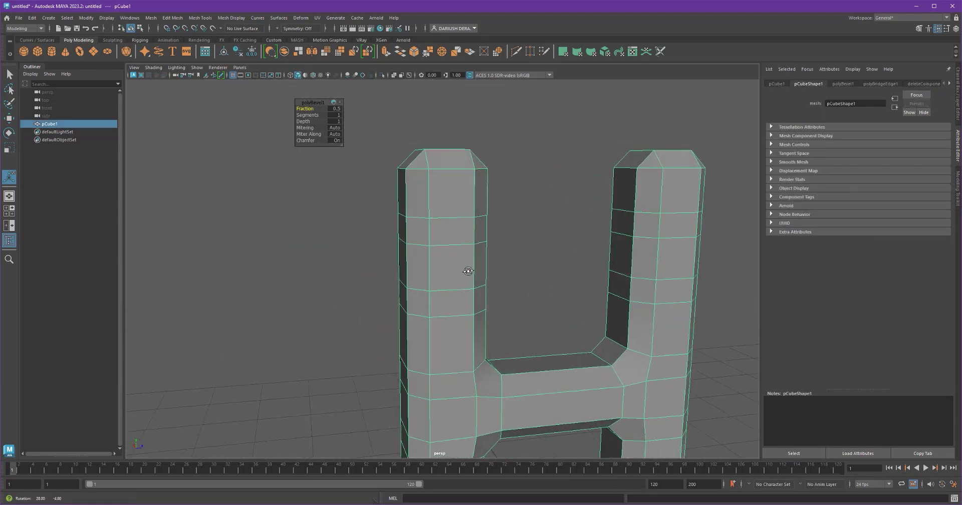
Set the whole-mesh bevel's Fraction to 0.2 and Segments to 3, checking the rounded edges selected and deselected.
drag(303, 109, 306, 108)
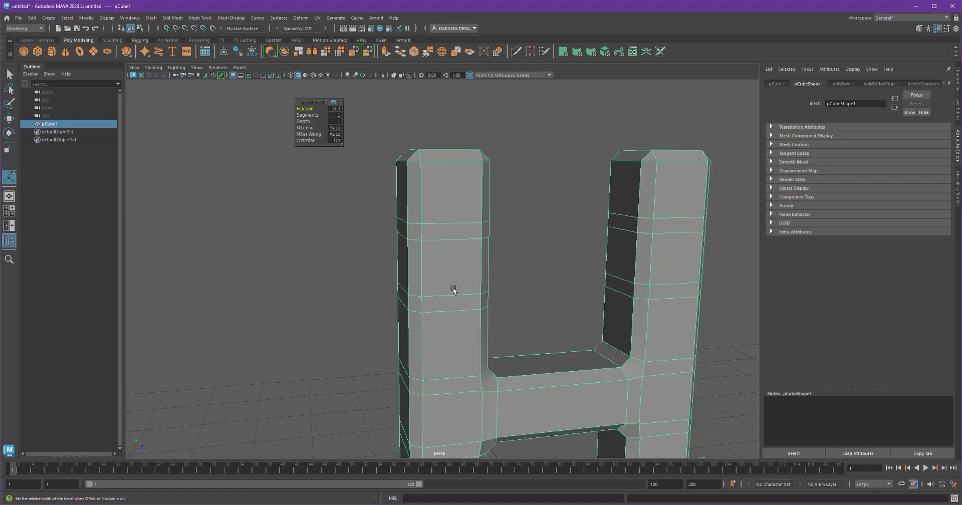
drag(304, 108, 316, 116)
mouse_move(407, 245)
alt+mouse_down()
mouse_move(483, 247)
mouse_move(429, 266)
mouse_move(485, 266)
mouse_move(472, 272)
mouse_move(516, 251)
mouse_move(365, 277)
mouse_move(302, 270)
mouse_move(303, 262)
mouse_move(251, 275)
mouse_move(268, 314)
mouse_move(305, 286)
mouse_move(416, 256)
alt+mouse_up()
click(303, 270)
click(416, 257)
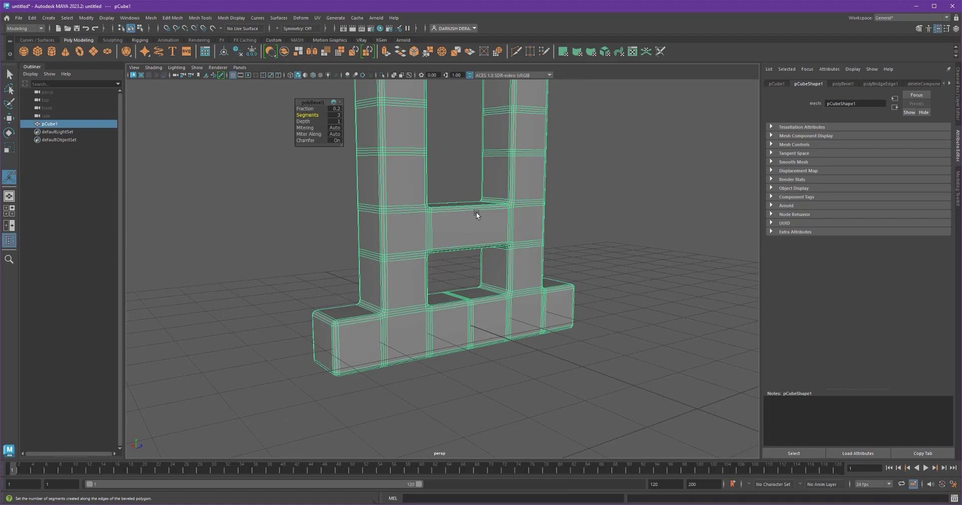
alt+drag(476, 215, 466, 224)
Undo the whole-object bevel on the H-shaped mesh together with its setting changes.
key(ctrl+z)
key(ctrl+z)
key(ctrl+z)
key(ctrl+z)
key(ctrl+z)
key(ctrl+z)
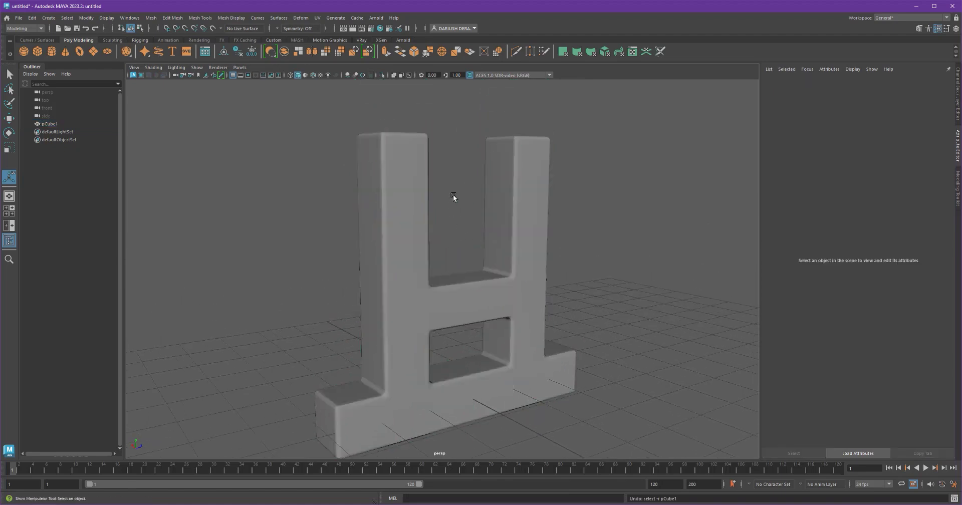
key(ctrl+z)
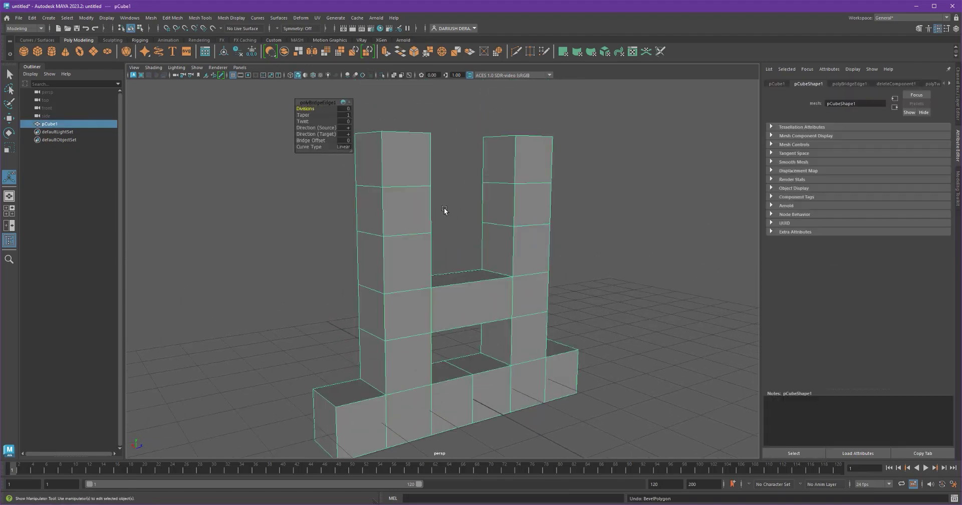
Switch the H-shaped mesh to edge selection and select the outline edges of its front side, from the columns down to the base.
click(459, 203)
right_drag(400, 158, 383, 155)
click(381, 160)
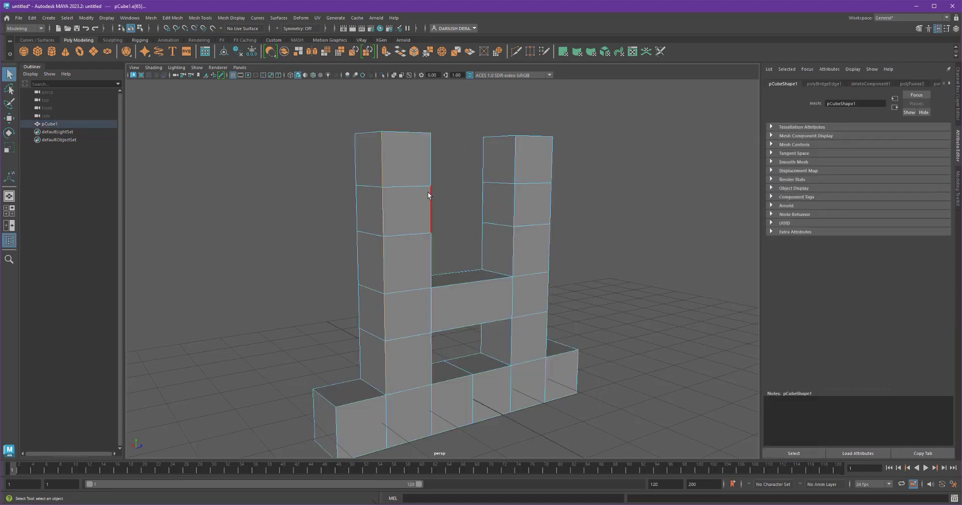
click(453, 164)
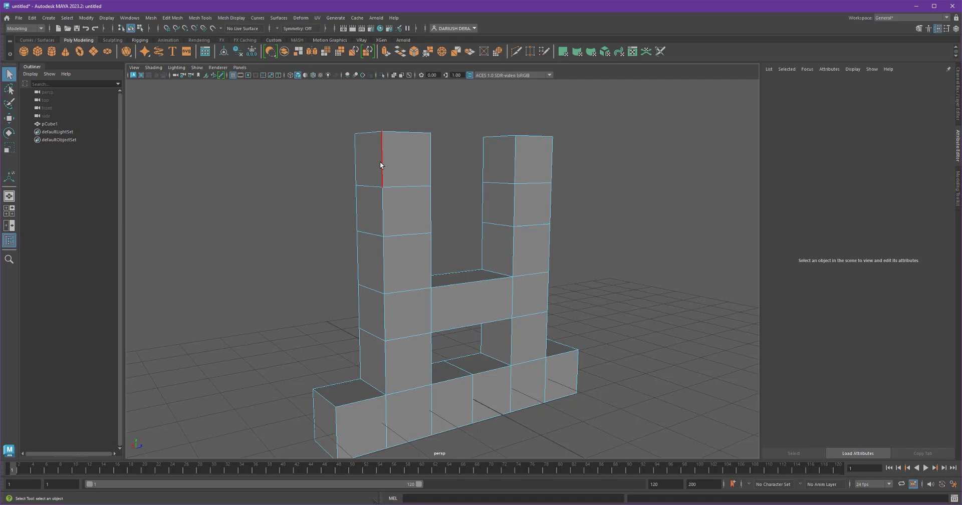
click(380, 164)
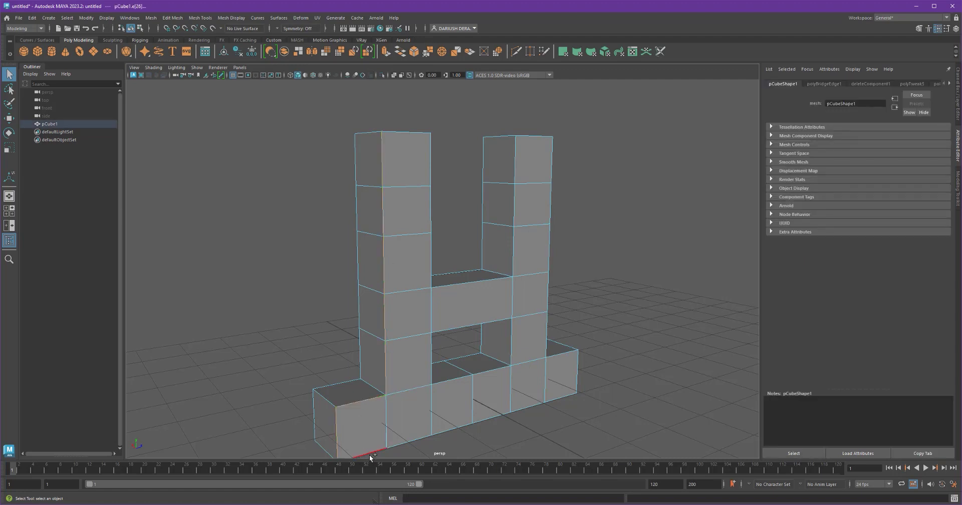
click(561, 354)
Add the outline edges on the opposite side and the ends of the base to the H-shaped mesh's edge selection.
alt+drag(453, 339, 569, 335)
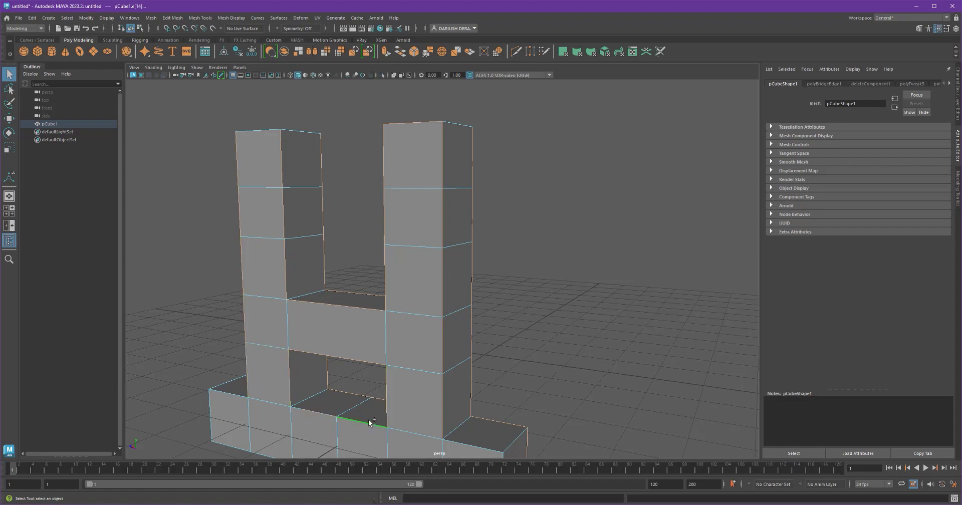
alt+middle_drag(505, 401, 497, 301)
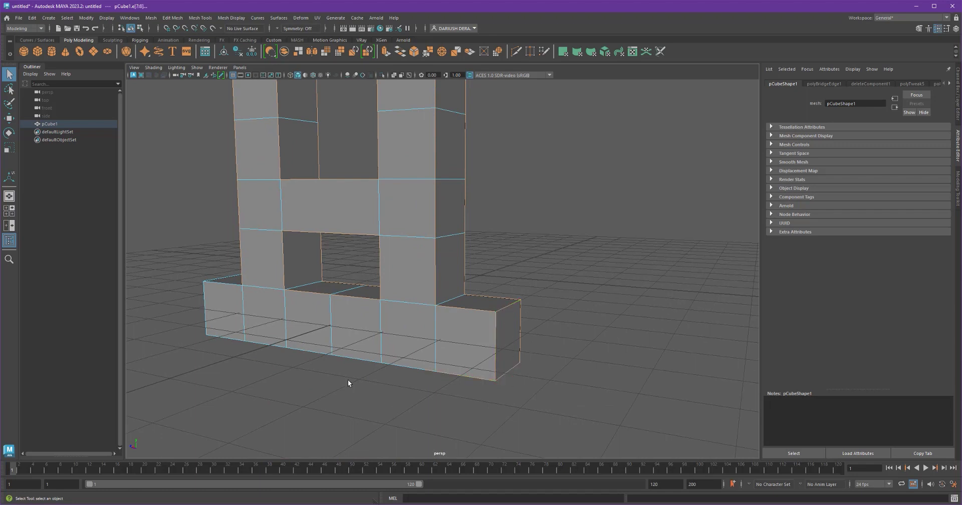
click(224, 277)
alt+drag(198, 257, 455, 396)
shift+click(458, 382)
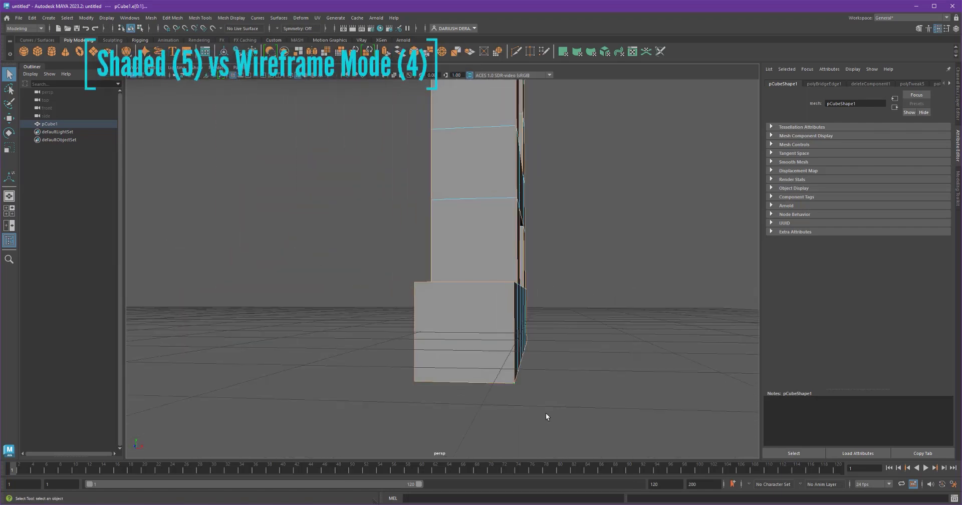
Check the selected outline edges in wireframe display while viewing the mesh from above, and return to shaded display.
alt+drag(545, 413, 468, 385)
key(4)
mouse_move(519, 321)
alt+mouse_down()
mouse_move(501, 354)
mouse_move(512, 384)
mouse_move(330, 129)
alt+mouse_up()
key(5)
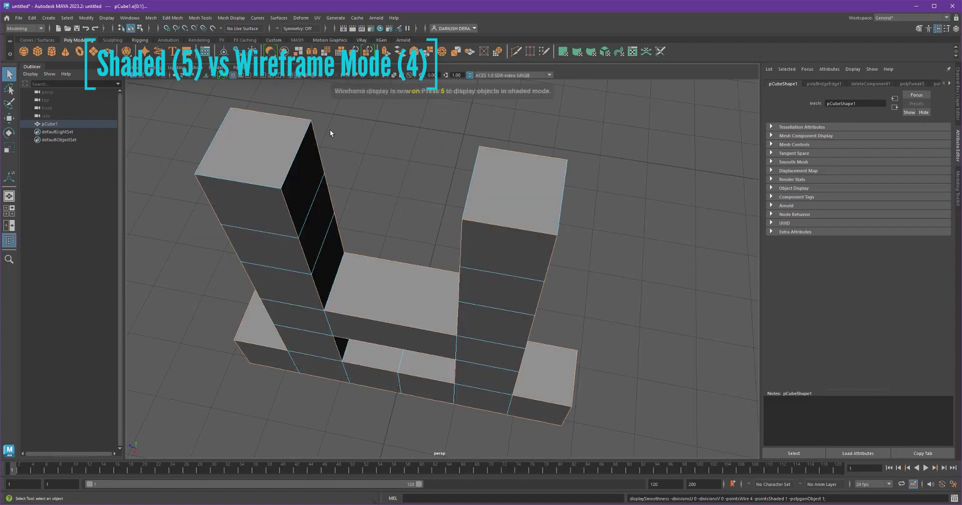
Compare wireframe and smooth shaded display of the H-shaped mesh by switching between them several times, ending in shaded display.
key(4)
key(5)
key(4)
key(5)
key(4)
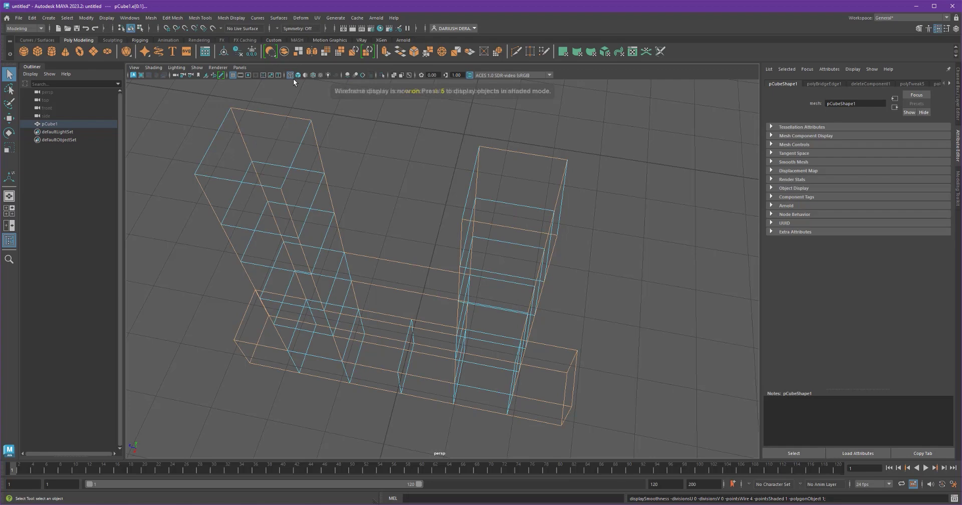
key(5)
click(290, 75)
click(298, 75)
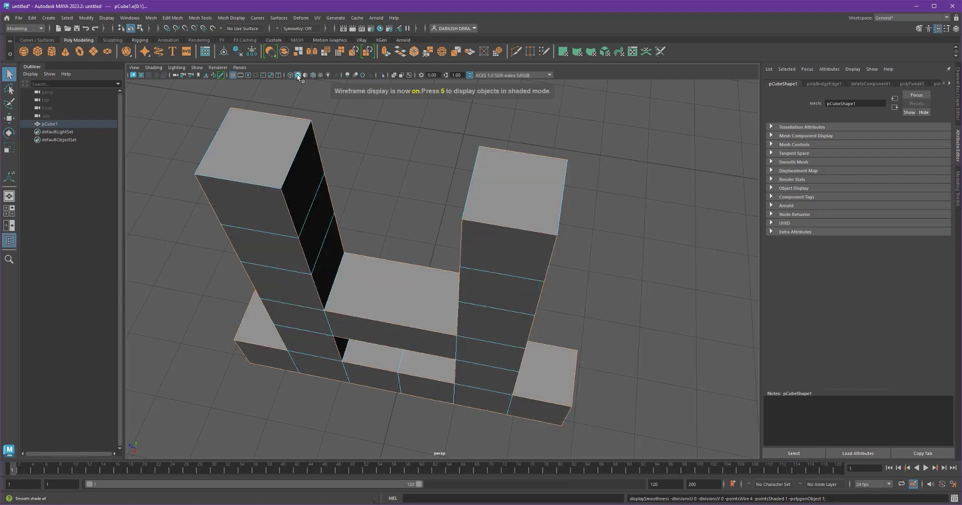
click(291, 75)
click(298, 75)
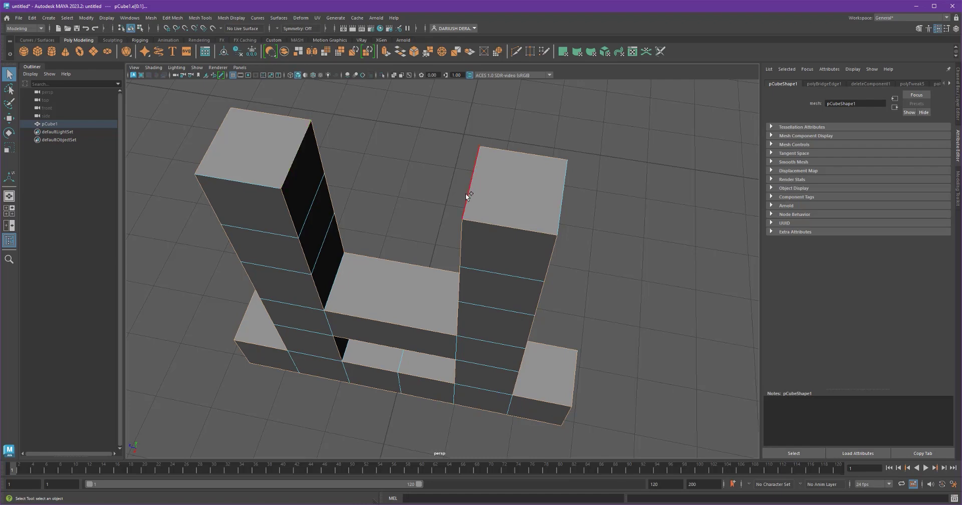
Review the edge selection around the whole mesh in wireframe and restore shaded display with the entire H shape in view.
key(4)
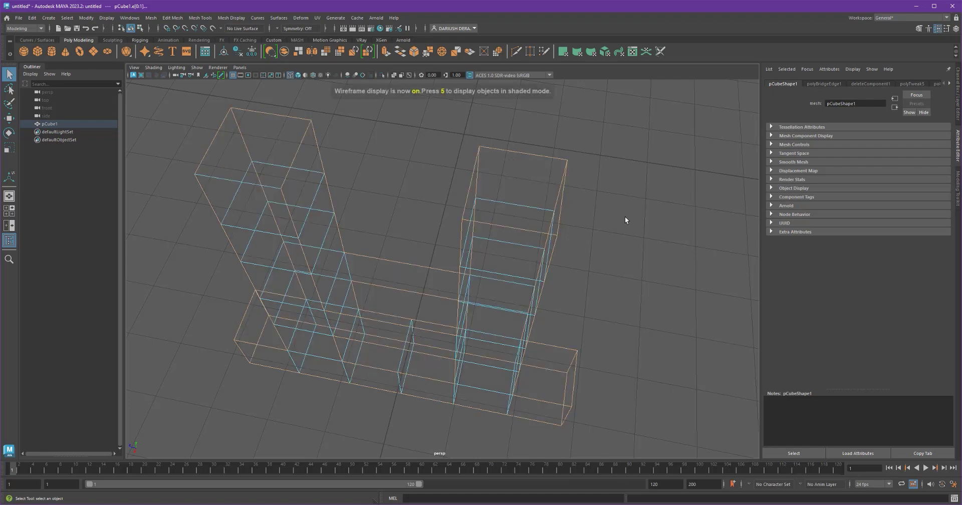
mouse_move(624, 217)
alt+mouse_down()
mouse_move(535, 208)
mouse_move(457, 176)
mouse_move(500, 242)
mouse_move(449, 233)
alt+mouse_up()
key(5)
alt+right_drag(564, 236, 549, 220)
alt+middle_drag(549, 220, 554, 249)
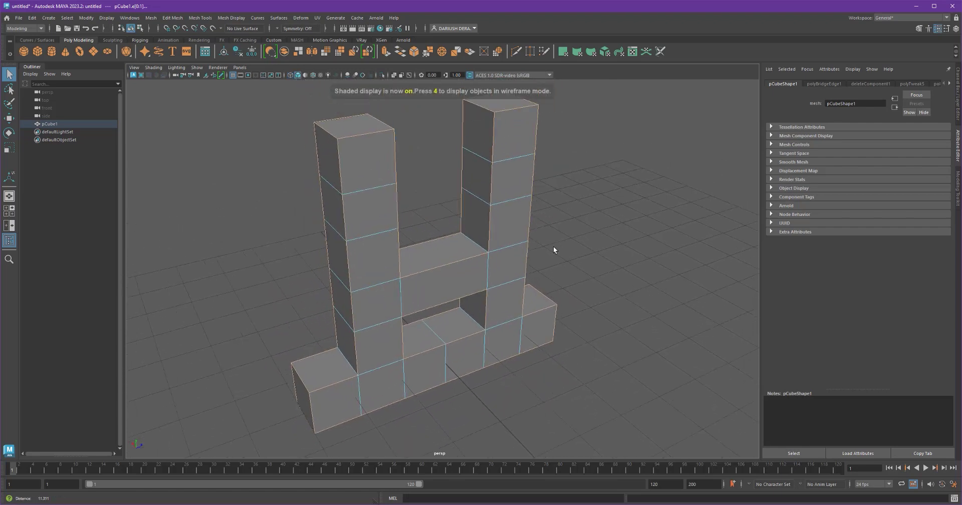
Bevel the selected outline edges with a Fraction of 0.2 and 3 Segments, and inspect the beveled mesh from both sides.
click(173, 21)
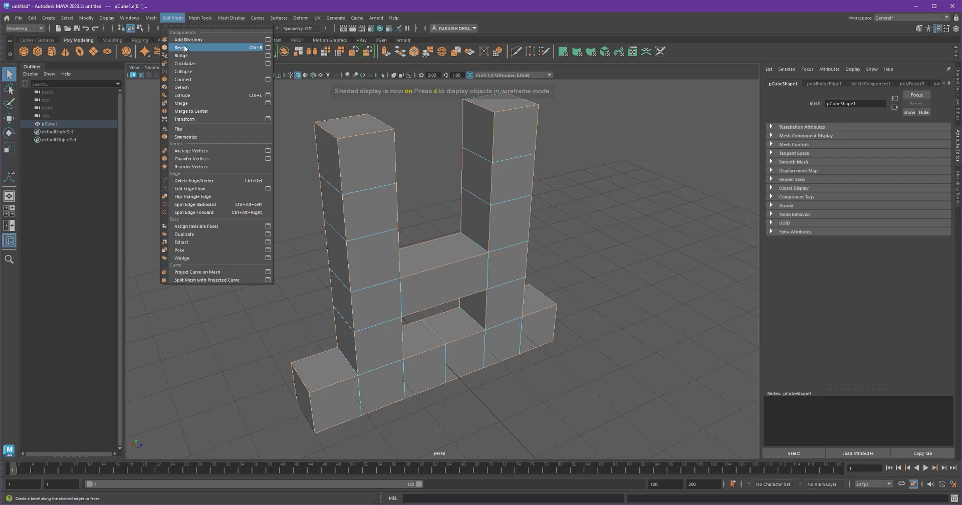
click(226, 47)
alt+drag(482, 208, 471, 206)
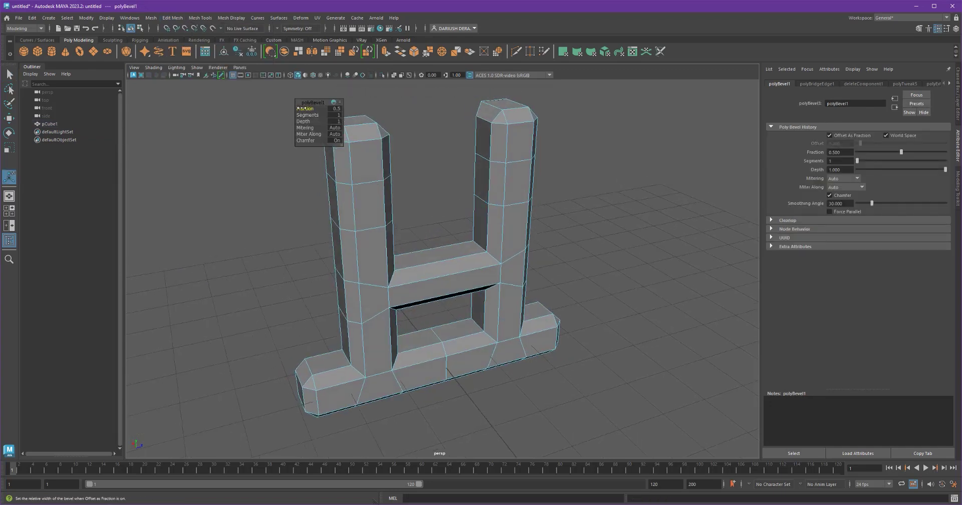
drag(305, 108, 301, 108)
mouse_move(298, 108)
middle_down()
mouse_move(288, 108)
mouse_move(310, 114)
middle_up()
alt+drag(283, 232, 101, 206)
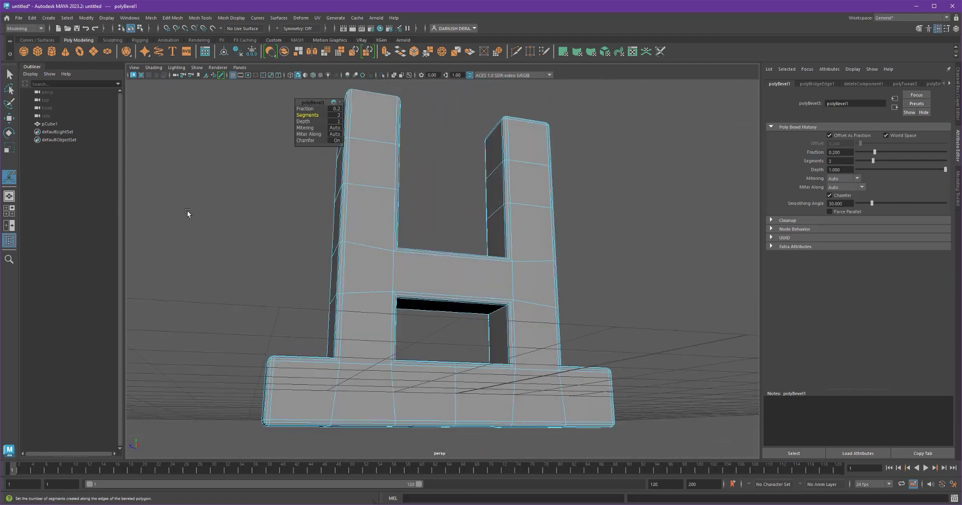
alt+drag(188, 214, 273, 217)
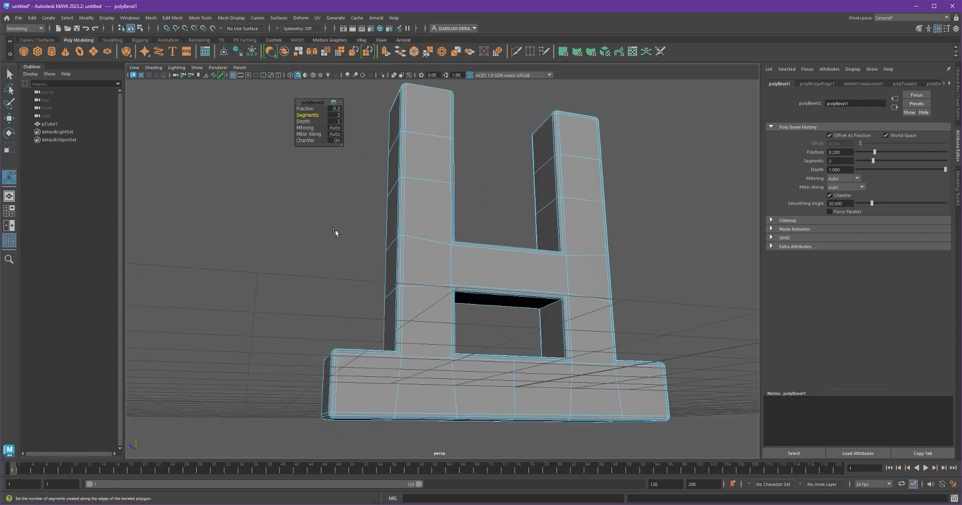